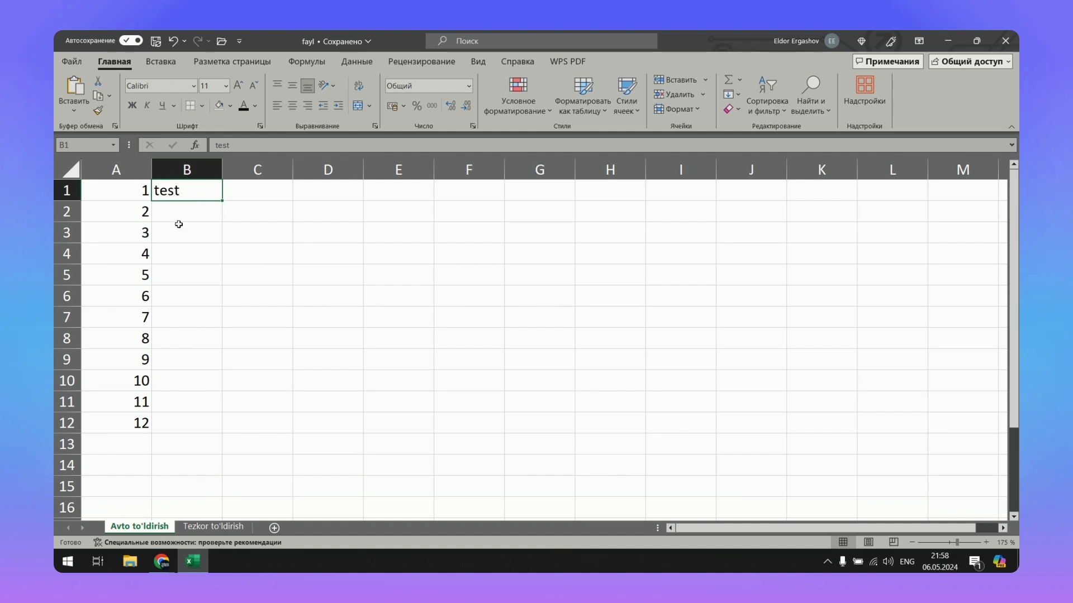
Look over cells down column B, then return to B1 holding test
{"action": "left_click", "coordinate": [156, 429]}
{"action": "left_click", "coordinate": [168, 405]}
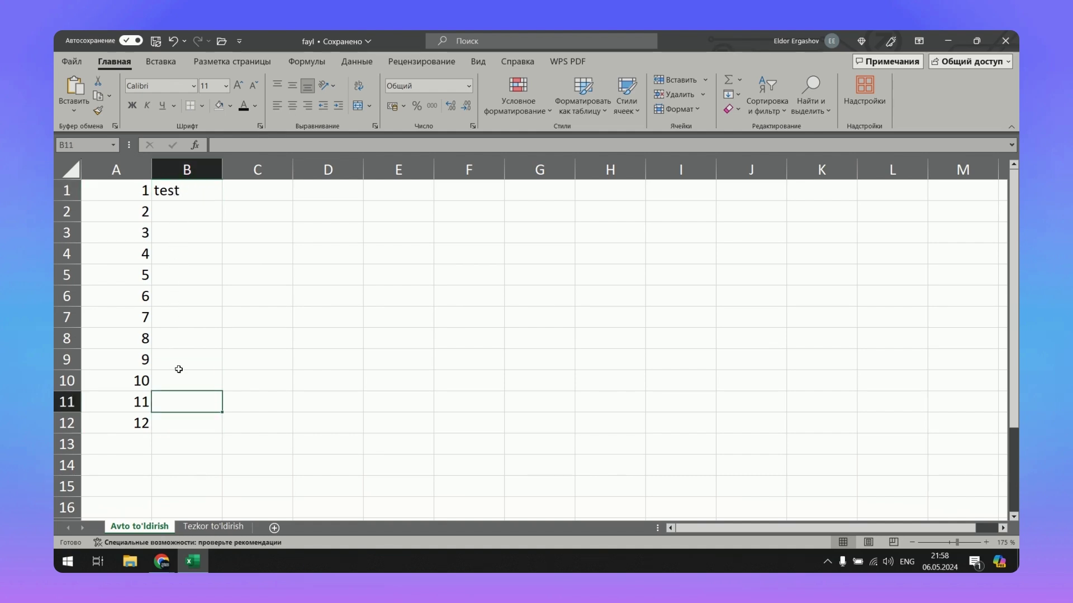
{"action": "left_click", "coordinate": [180, 360]}
{"action": "left_click", "coordinate": [182, 324]}
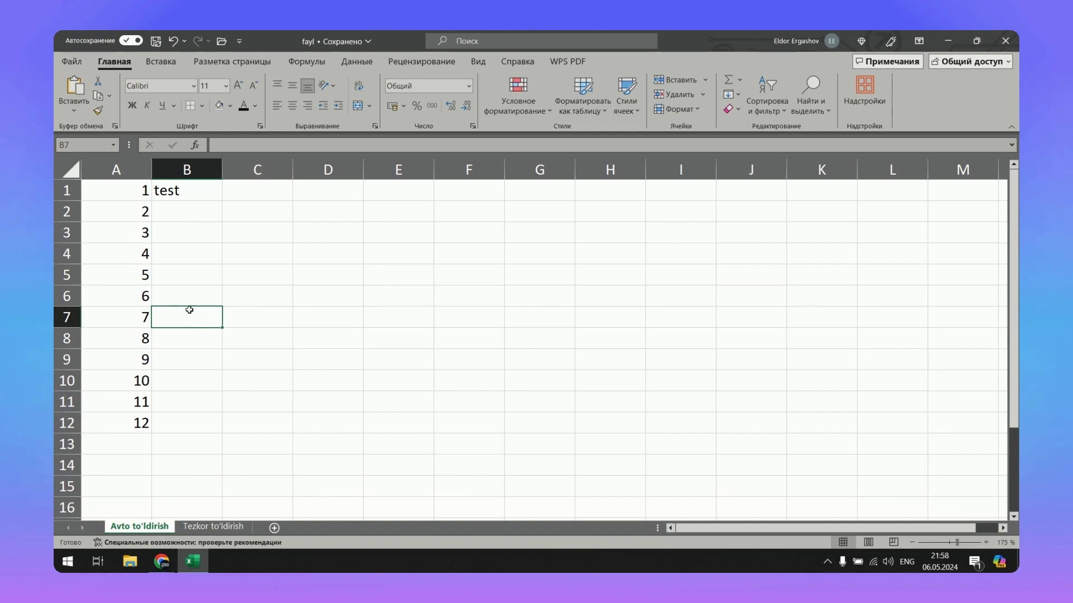
{"action": "left_click", "coordinate": [201, 195]}
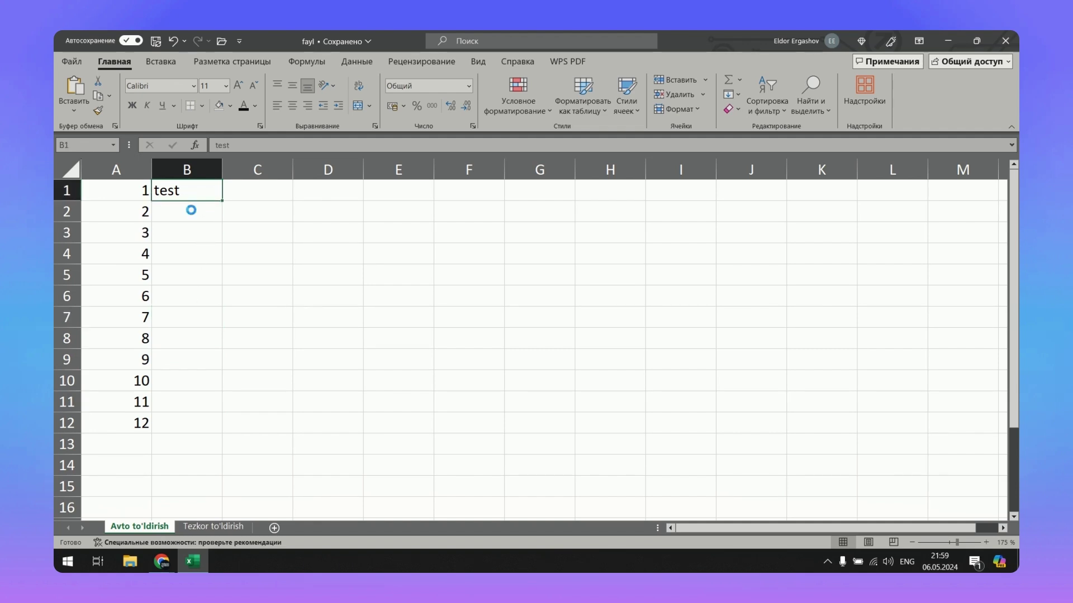
Copy test from B1 and paste it into B2, B3 and B4
{"action": "key", "text": "ctrl+c"}
{"action": "left_click", "coordinate": [191, 210]}
{"action": "key", "text": "ctrl+v"}
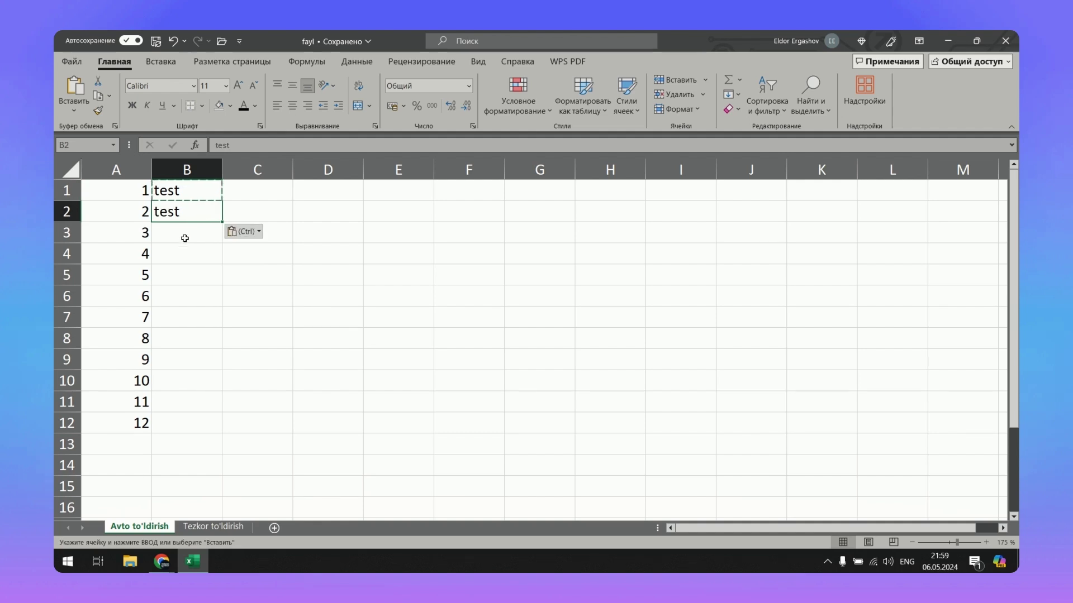
{"action": "left_click", "coordinate": [185, 239]}
{"action": "key", "text": "ctrl+v"}
{"action": "left_click", "coordinate": [189, 256]}
{"action": "key", "text": "ctrl+v"}
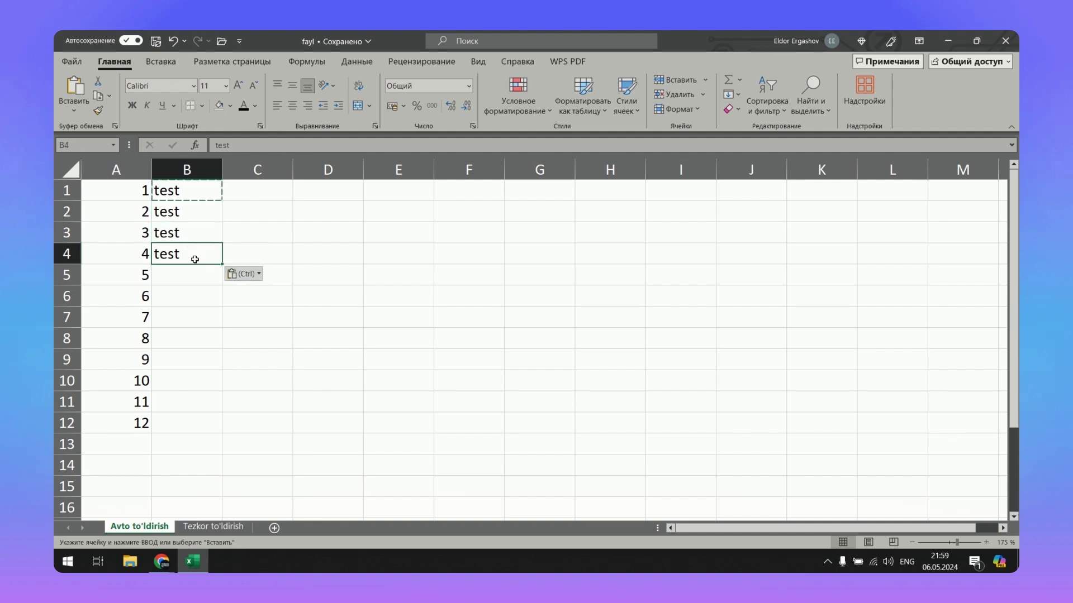
Cancel the copy marquee and clear the pasted test entries from B2:B4
{"action": "key", "text": "Escape"}
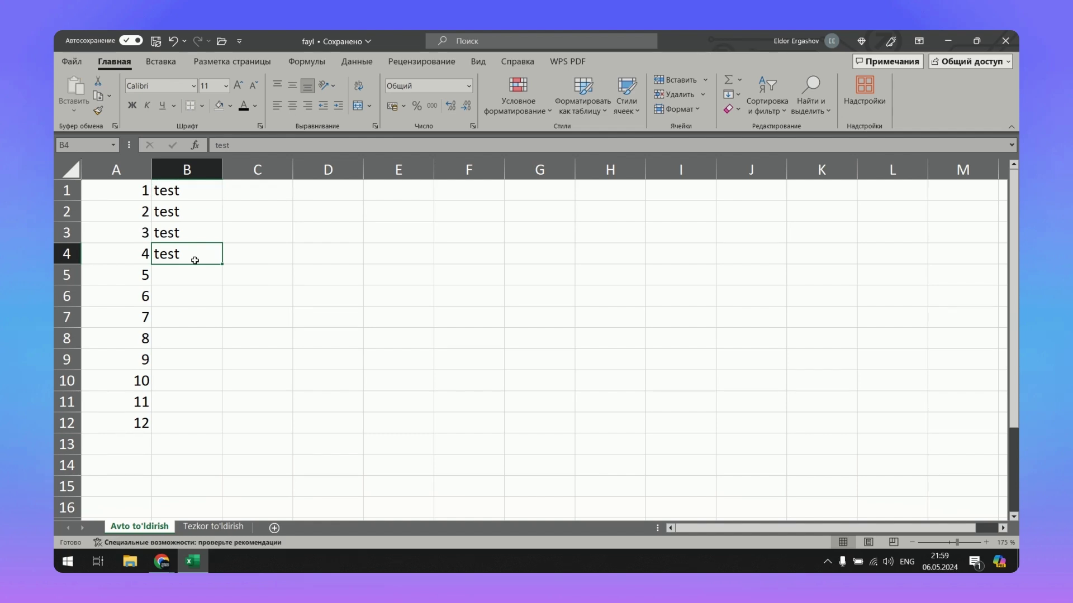
{"action": "left_click_drag", "start_coordinate": [191, 214], "coordinate": [199, 251]}
{"action": "key", "text": "Delete"}
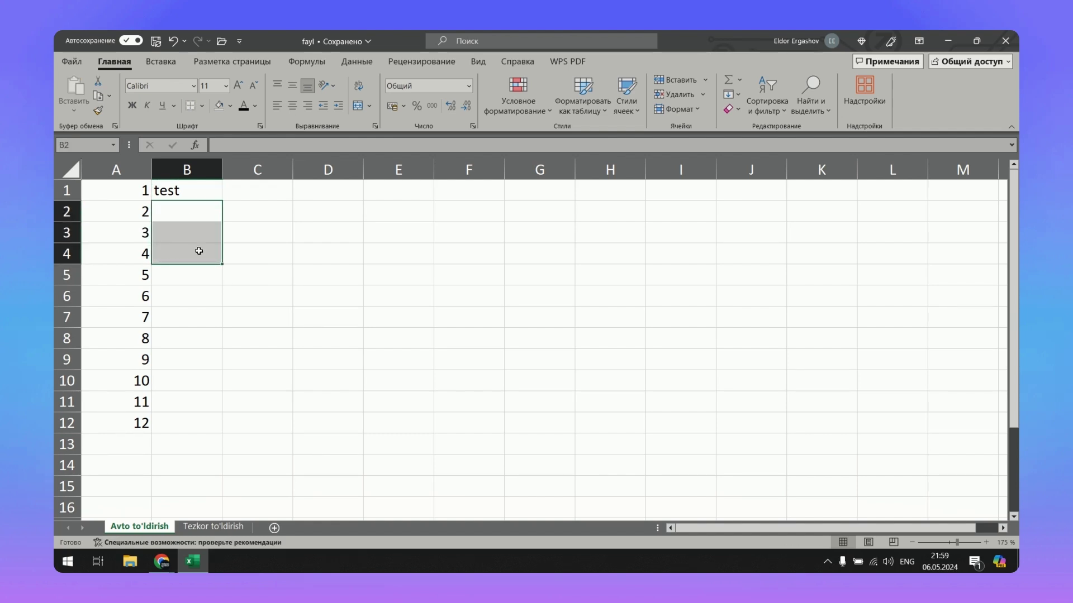
Drag B1's fill handle down so test fills B1 through B12
{"action": "left_click", "coordinate": [189, 192]}
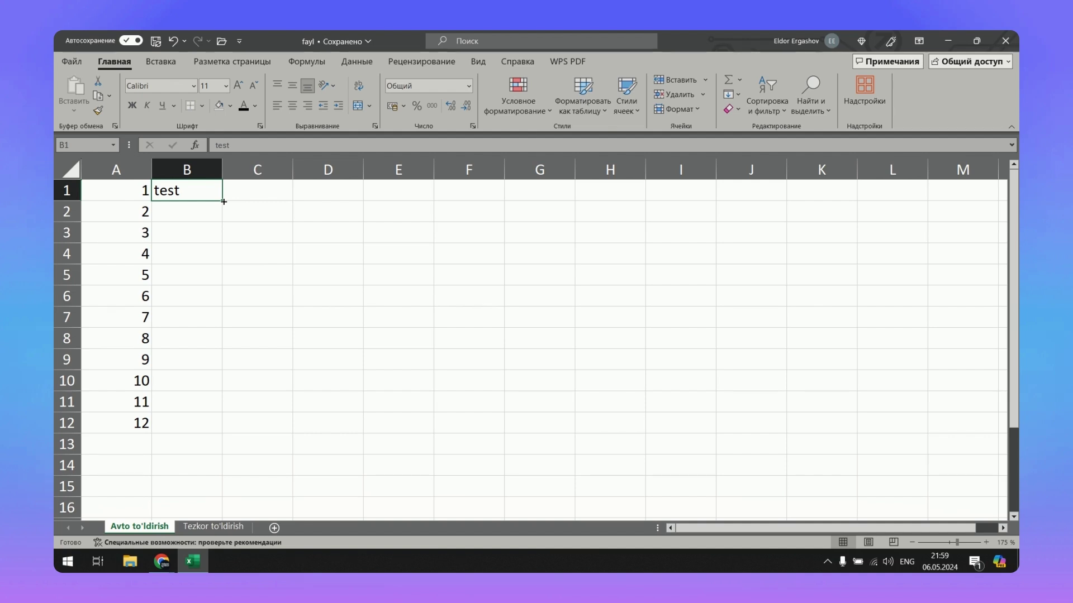
{"action": "left_click_drag", "start_coordinate": [223, 200], "coordinate": [214, 319]}
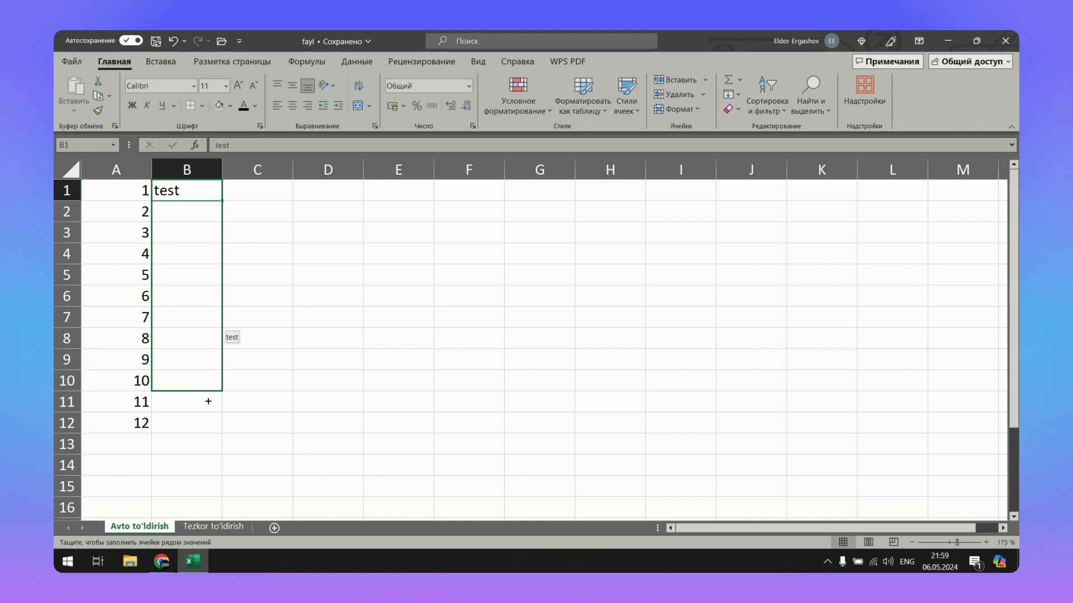
{"action": "left_click_drag", "start_coordinate": [213, 319], "coordinate": [211, 422]}
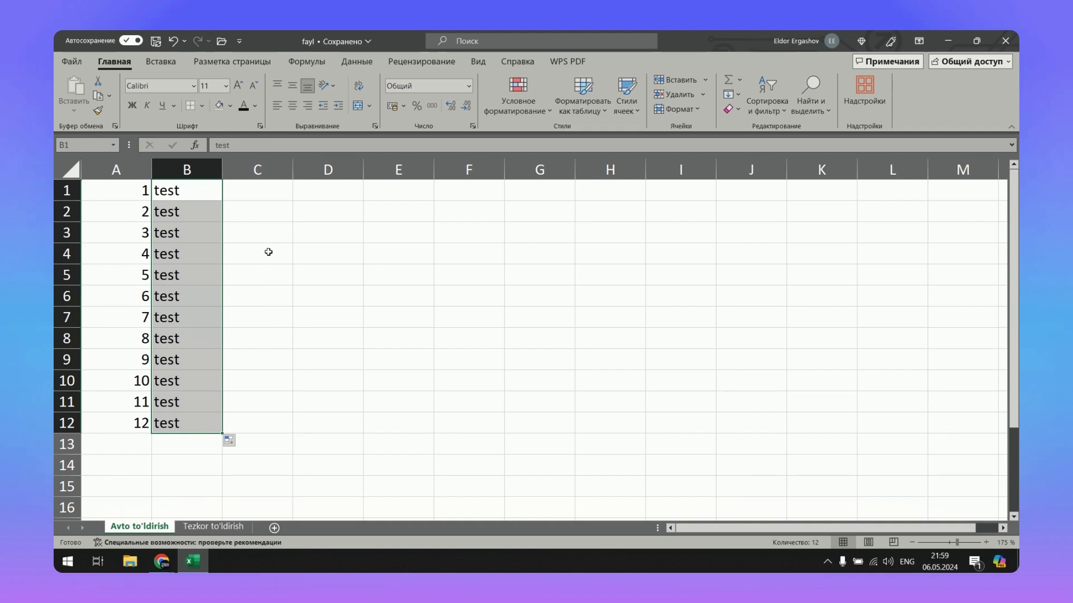
{"action": "left_click", "coordinate": [256, 199]}
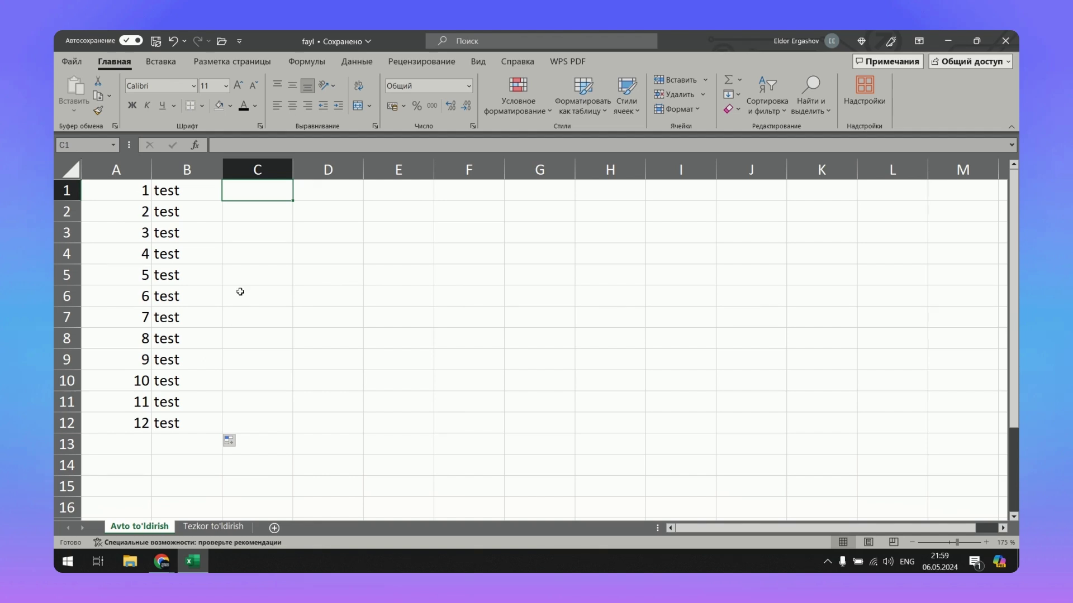
Enter 1 in C1 and fill it down to C12 by double-clicking the fill handle
{"action": "type", "text": "1"}
{"action": "left_click", "coordinate": [323, 195]}
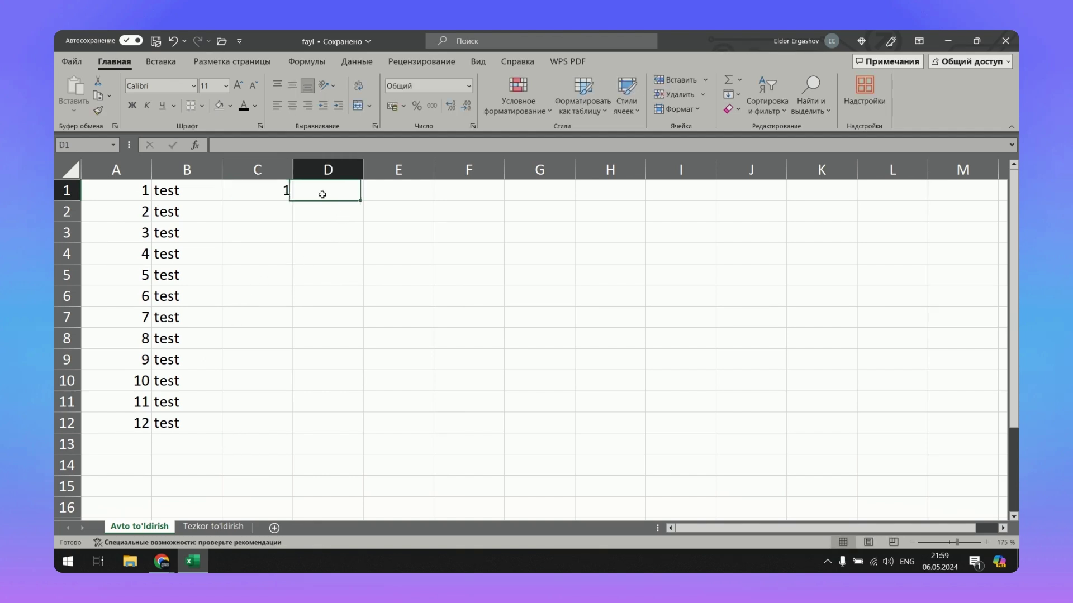
{"action": "left_click", "coordinate": [285, 190]}
{"action": "left_click_drag", "start_coordinate": [292, 200], "coordinate": [296, 429]}
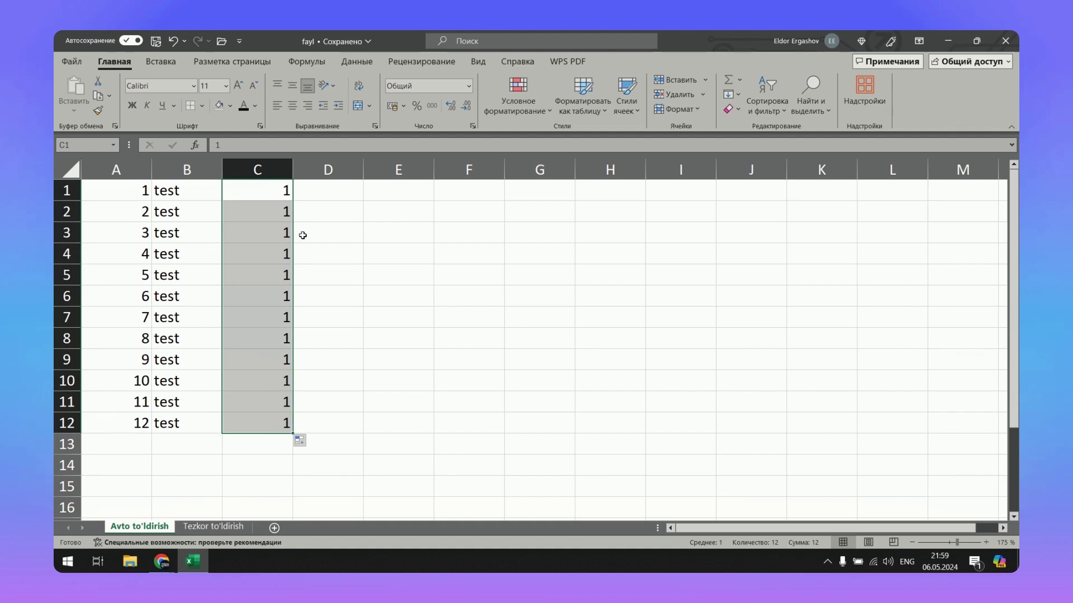
{"action": "key", "text": "ctrl+z"}
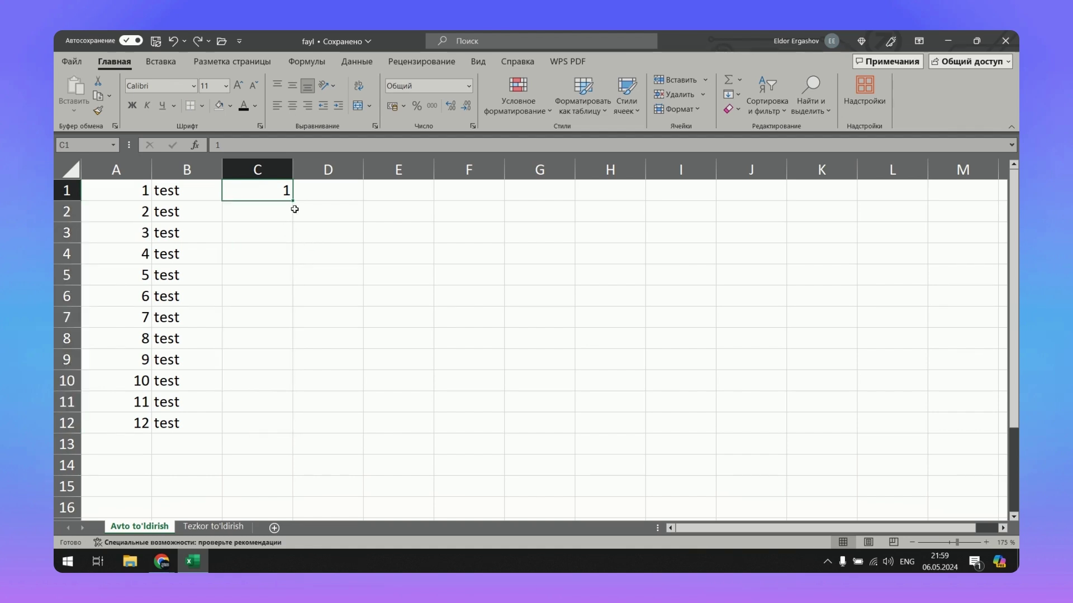
{"action": "double_click", "coordinate": [294, 202]}
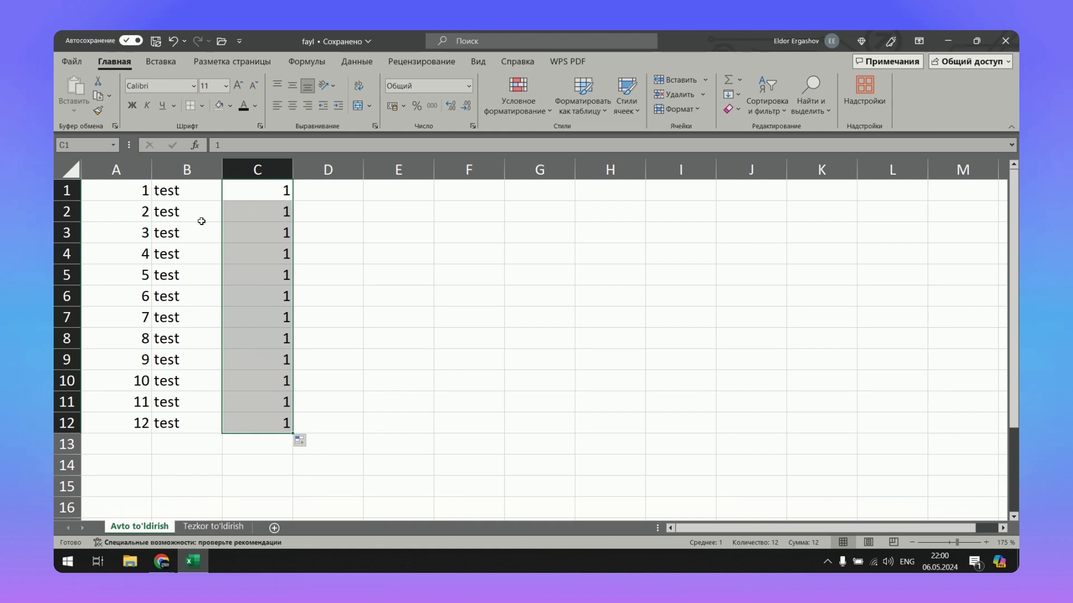
{"action": "scroll", "coordinate": [516, 298], "scroll_direction": "down", "scroll_amount": 4}
{"action": "scroll", "coordinate": [517, 299], "scroll_direction": "down", "scroll_amount": 2}
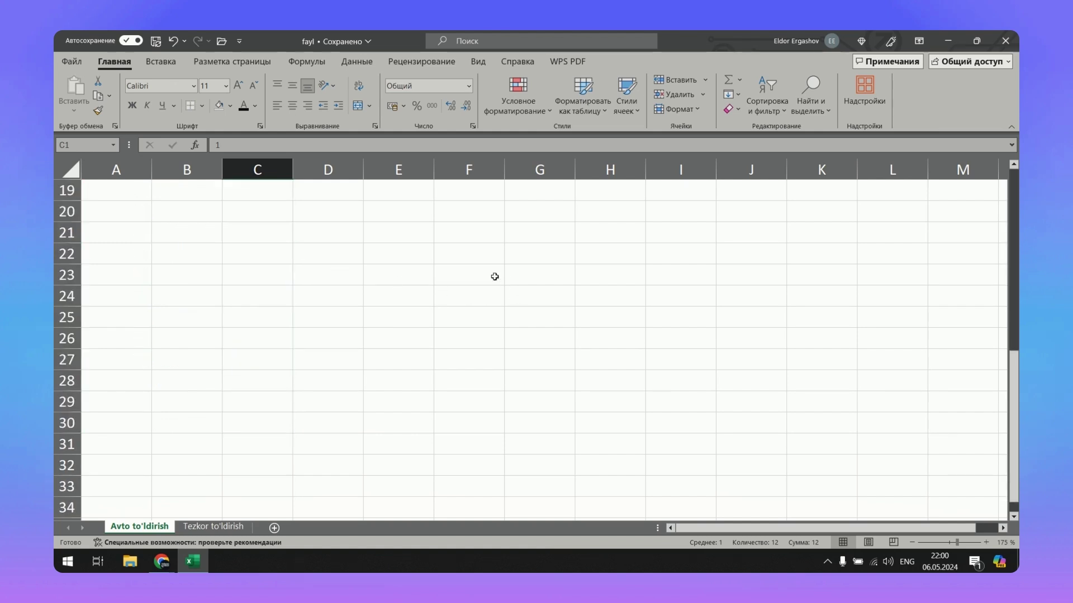
{"action": "left_click", "coordinate": [471, 233]}
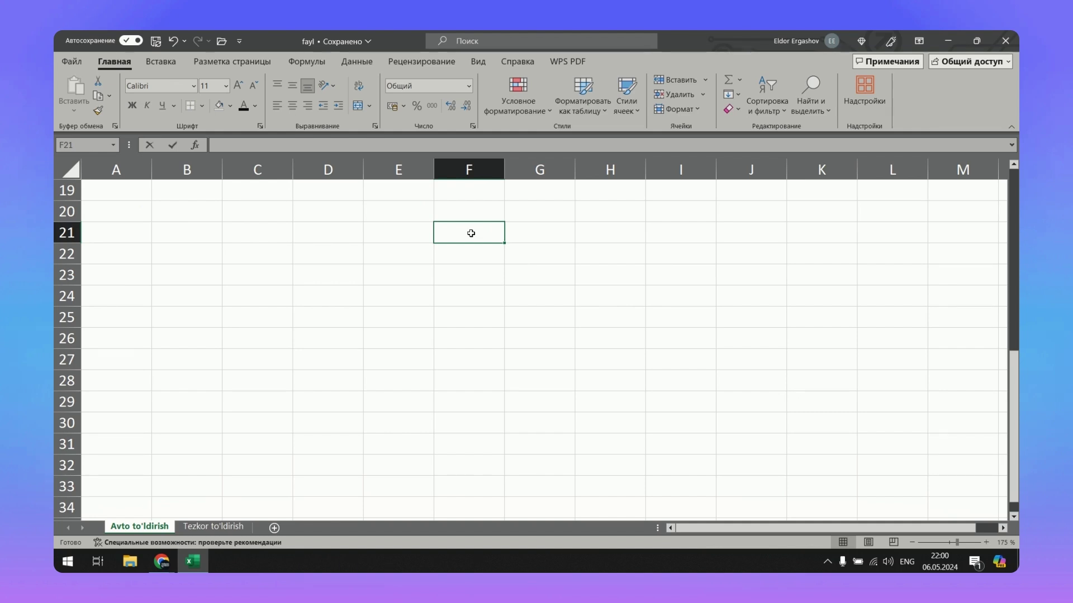
{"action": "type", "text": "2"}
{"action": "left_click", "coordinate": [469, 266]}
{"action": "left_click", "coordinate": [475, 232]}
{"action": "left_click_drag", "start_coordinate": [371, 232], "coordinate": [390, 468]}
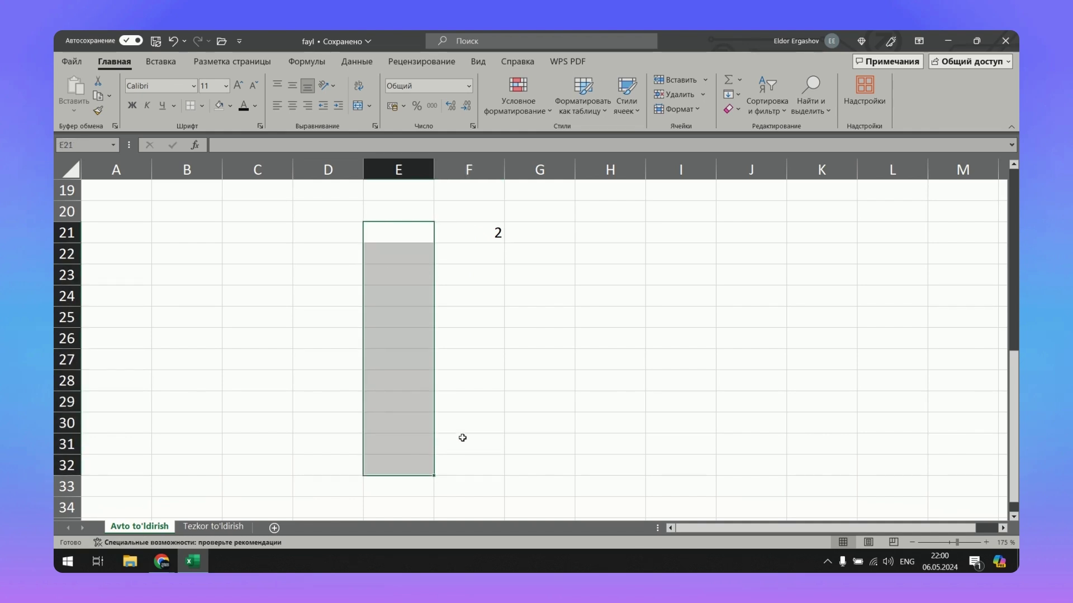
{"action": "scroll", "coordinate": [475, 431], "scroll_direction": "up", "scroll_amount": 6}
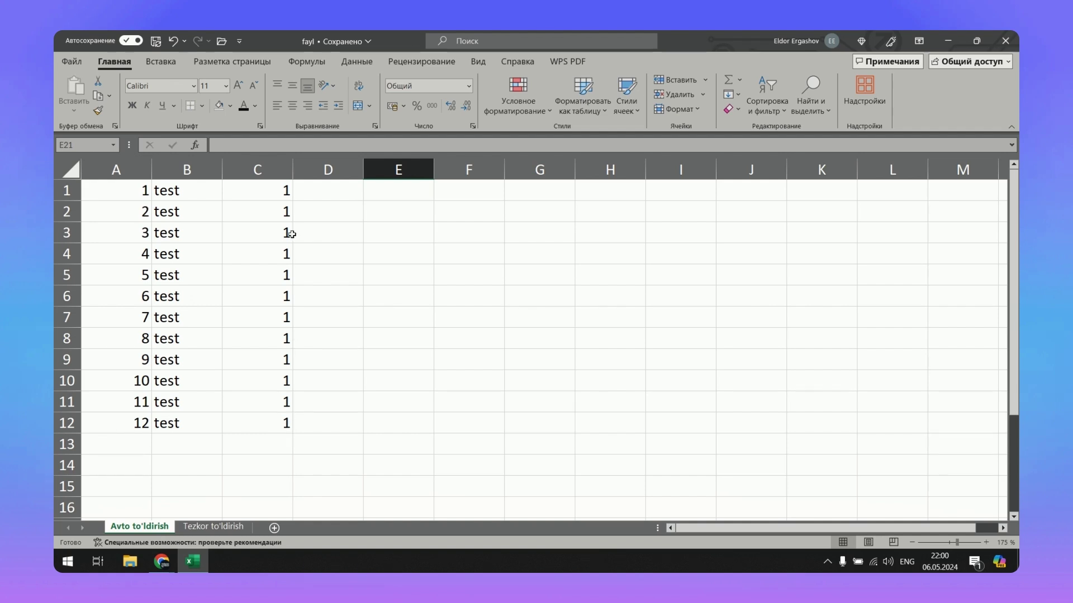
{"action": "left_click_drag", "start_coordinate": [279, 189], "coordinate": [279, 419]}
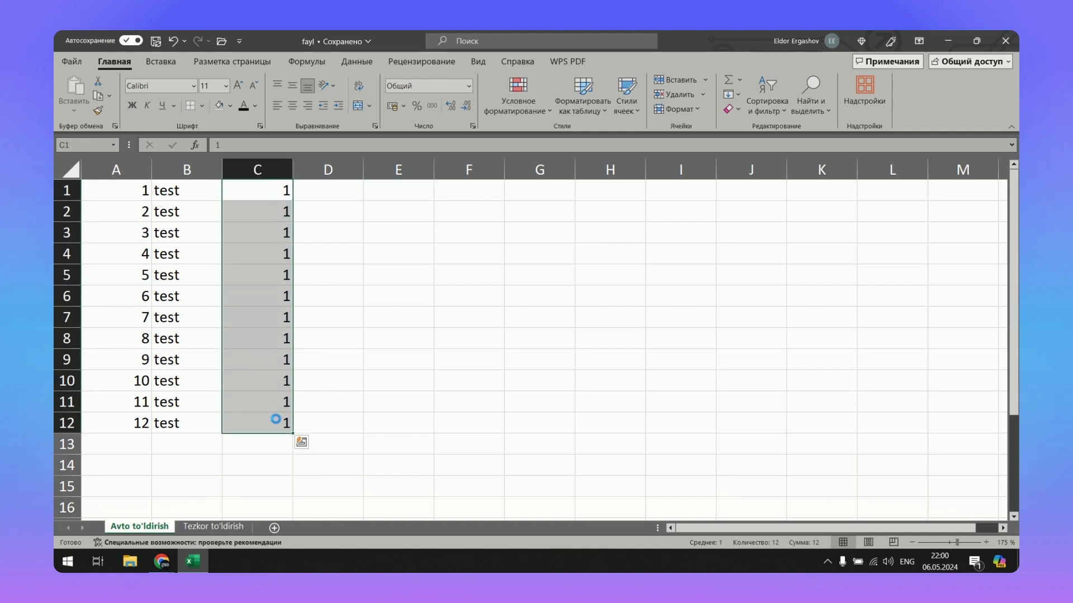
{"action": "key", "text": "Delete"}
{"action": "left_click", "coordinate": [249, 190]}
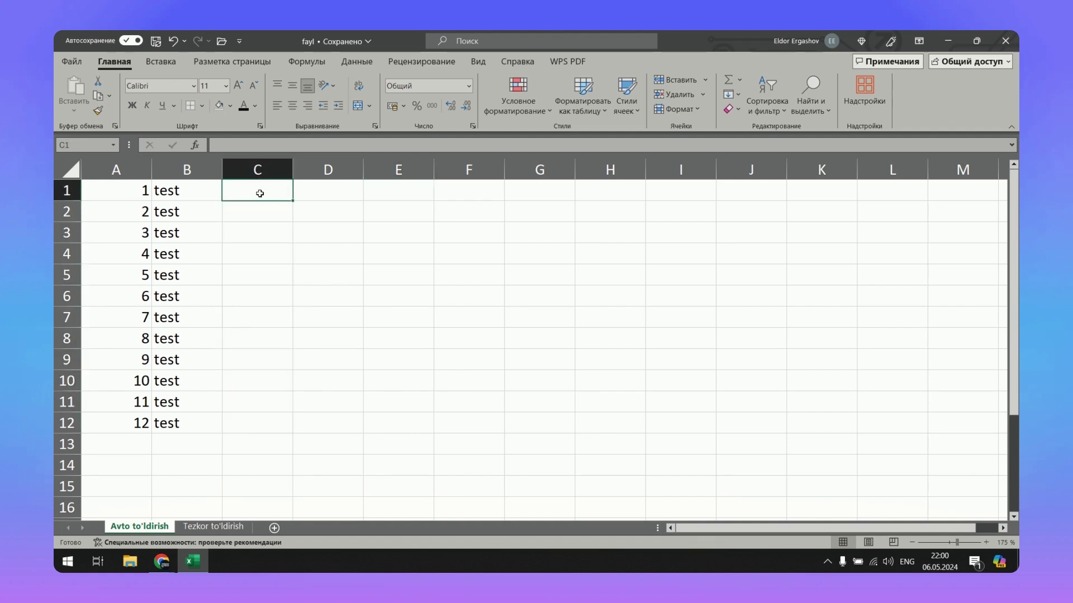
{"action": "type", "text": "1"}
{"action": "left_click", "coordinate": [293, 210]}
{"action": "left_click", "coordinate": [280, 189]}
{"action": "double_click", "coordinate": [292, 201]}
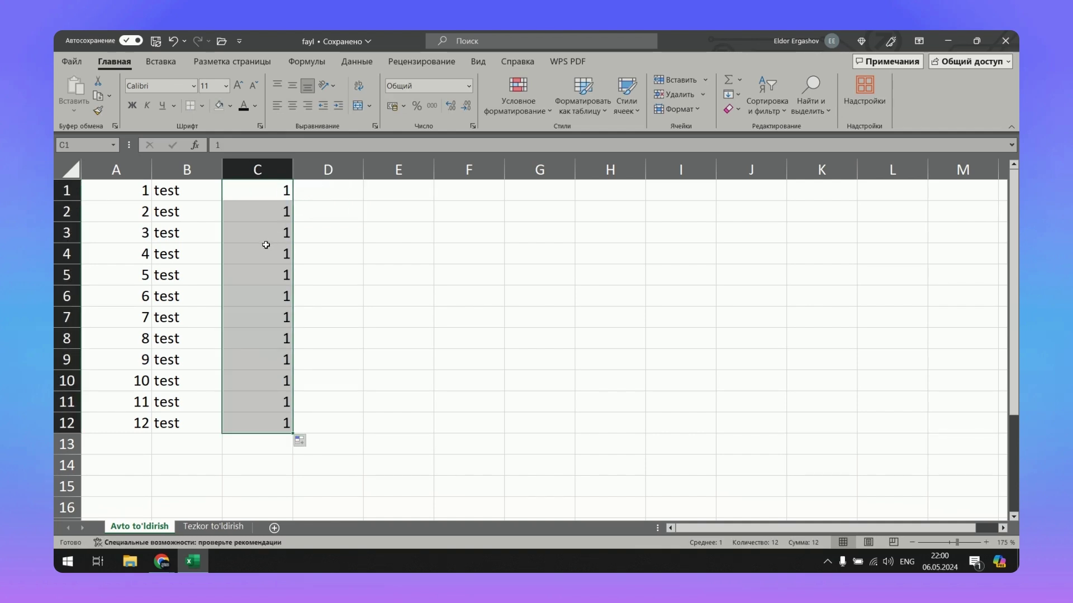
{"action": "scroll", "coordinate": [491, 292], "scroll_direction": "down", "scroll_amount": 6}
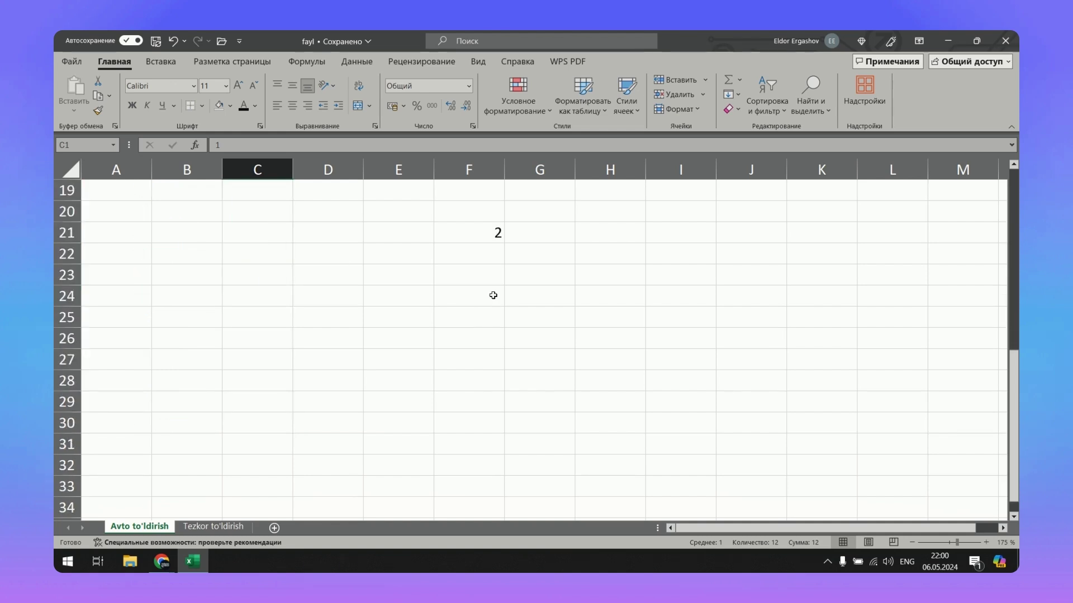
{"action": "left_click", "coordinate": [496, 233]}
{"action": "left_click_drag", "start_coordinate": [505, 245], "coordinate": [513, 427]}
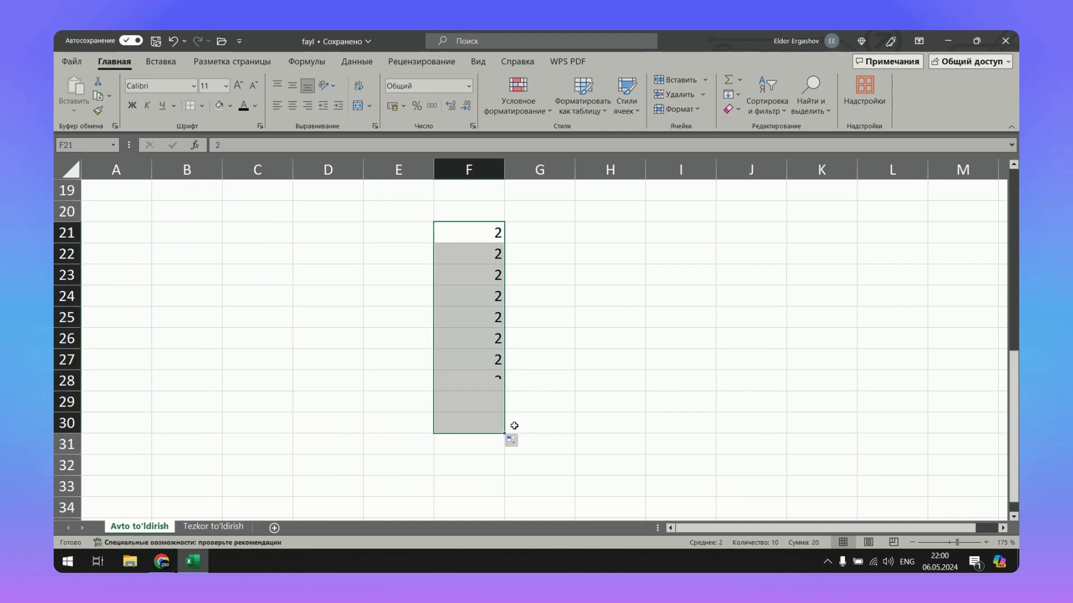
{"action": "key", "text": "ctrl+z"}
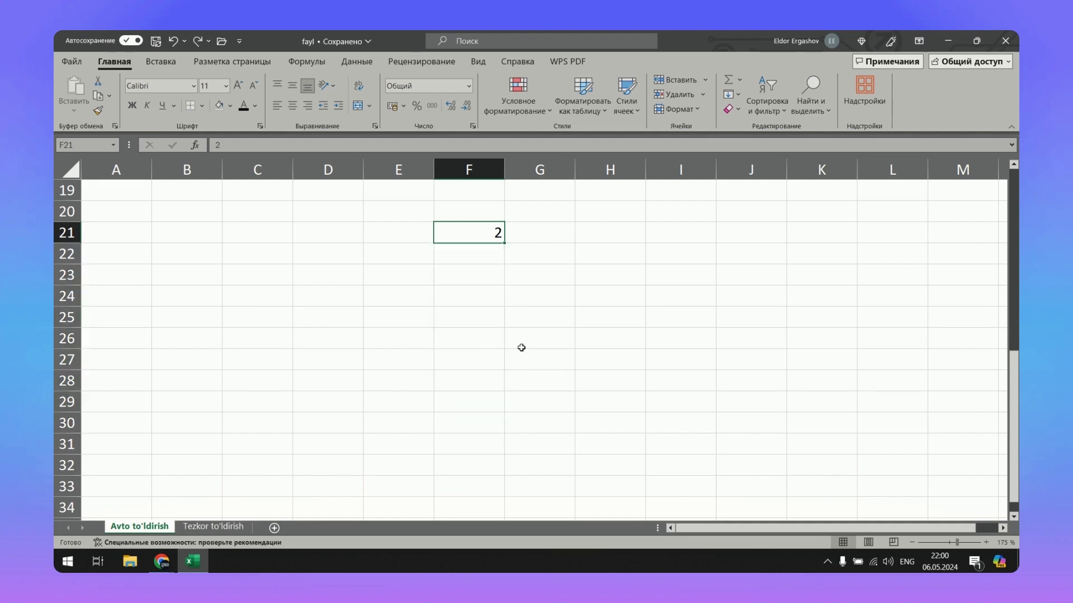
{"action": "key", "text": "ctrl+z"}
{"action": "scroll", "coordinate": [482, 269], "scroll_direction": "up", "scroll_amount": 6}
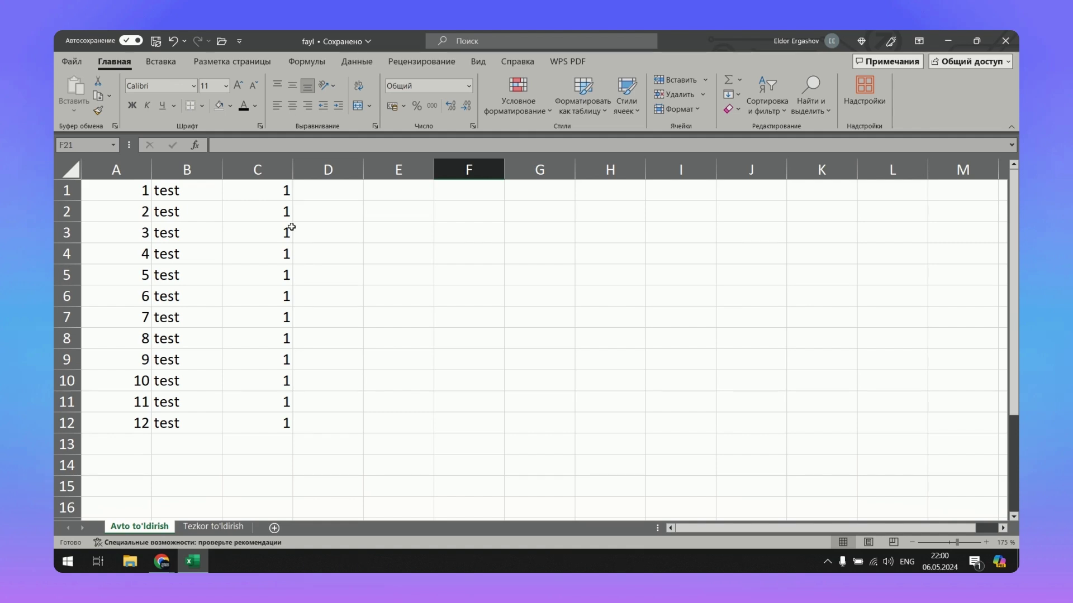
Clear C1:C12, enter 1 in C1 and fill it down to row 12
{"action": "left_click_drag", "start_coordinate": [284, 190], "coordinate": [274, 422]}
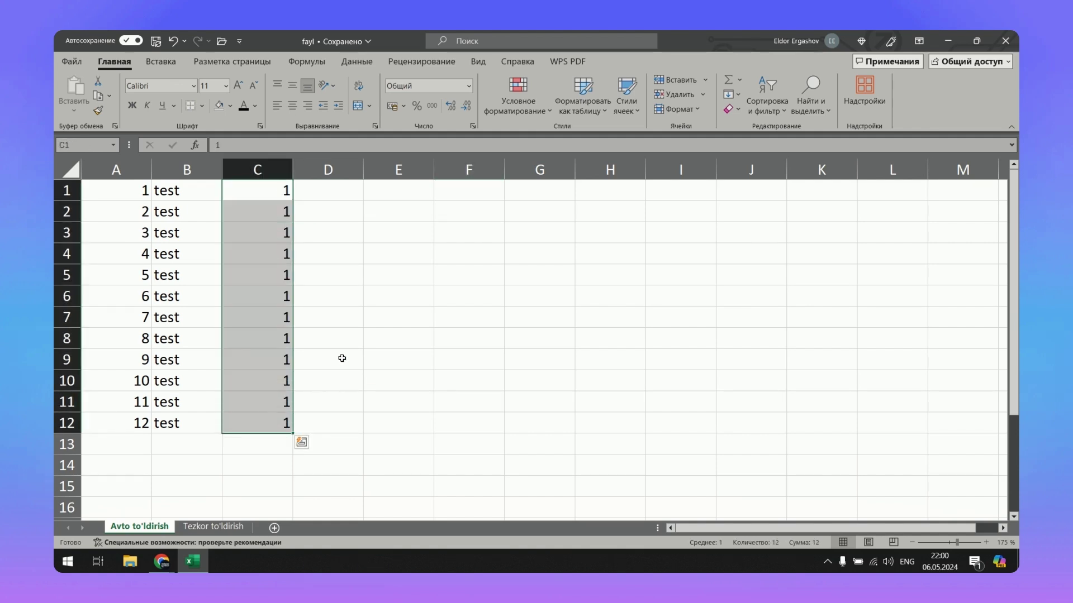
{"action": "key", "text": "Delete"}
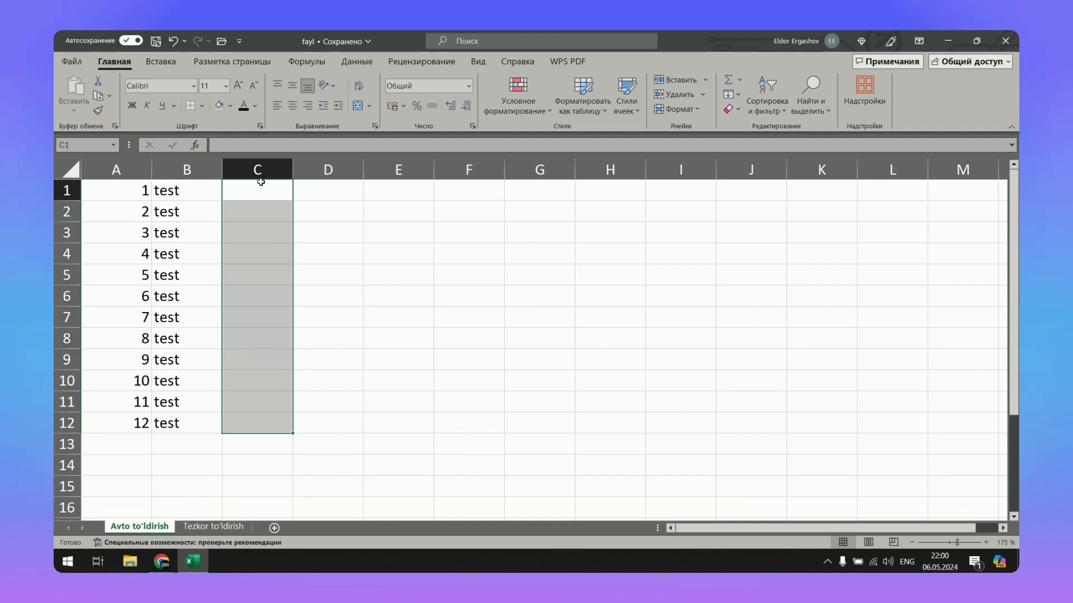
{"action": "left_click", "coordinate": [261, 182]}
{"action": "type", "text": "1"}
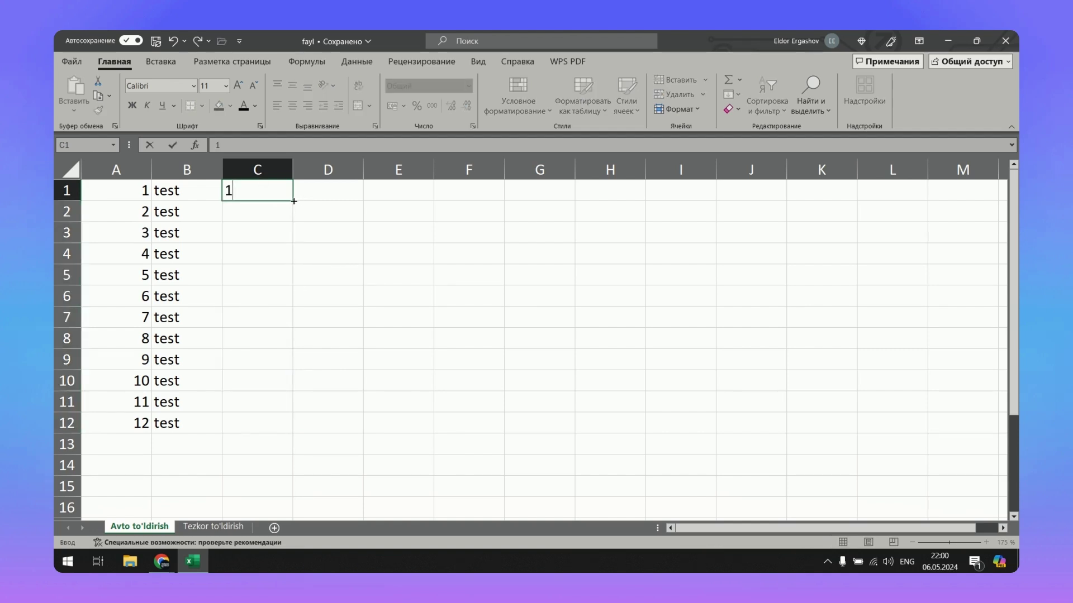
{"action": "double_click", "coordinate": [294, 201]}
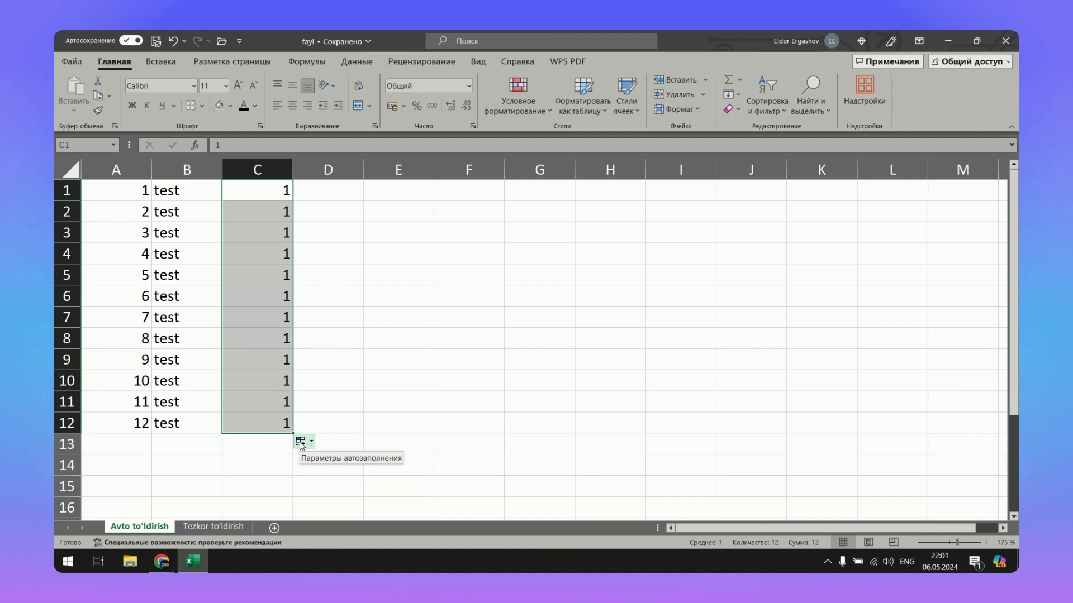
Switch the Auto Fill option to Заполнить so C1:C12 counts 1 to 12
{"action": "left_click", "coordinate": [301, 443]}
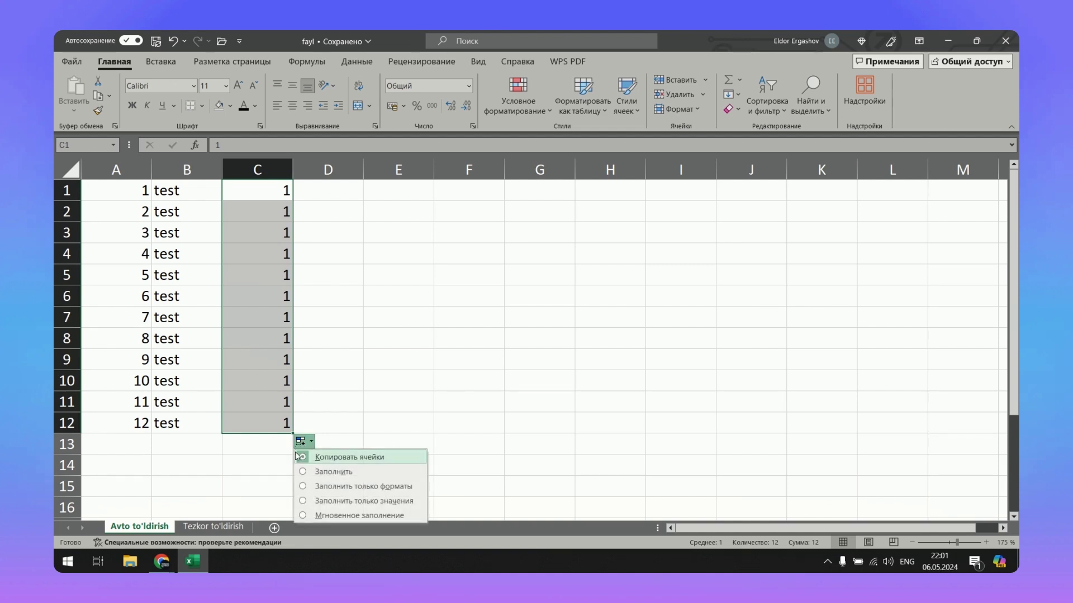
{"action": "left_click", "coordinate": [302, 472]}
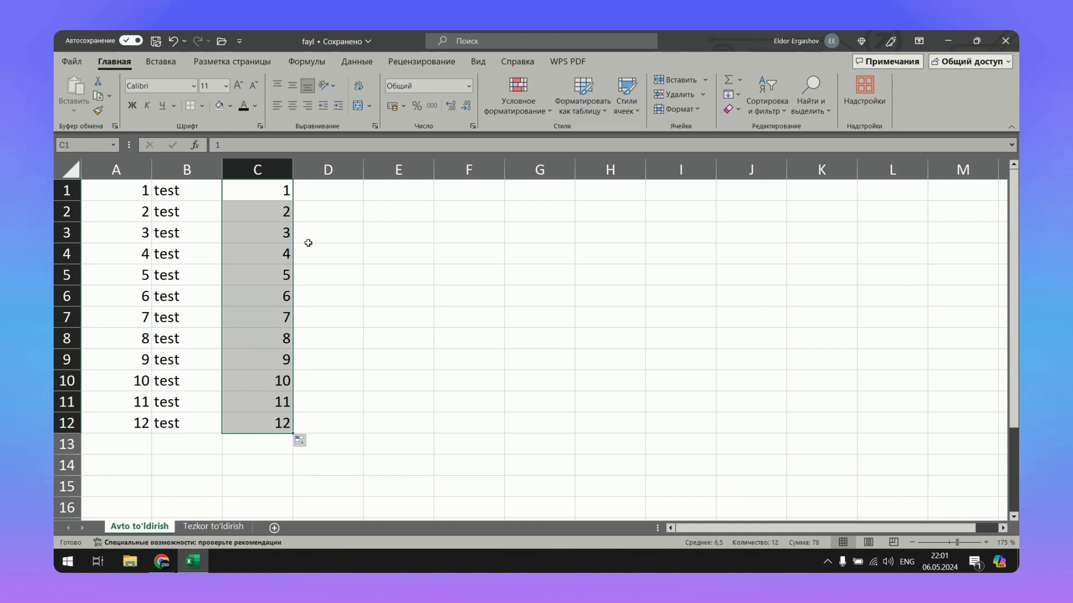
{"action": "left_click", "coordinate": [320, 191]}
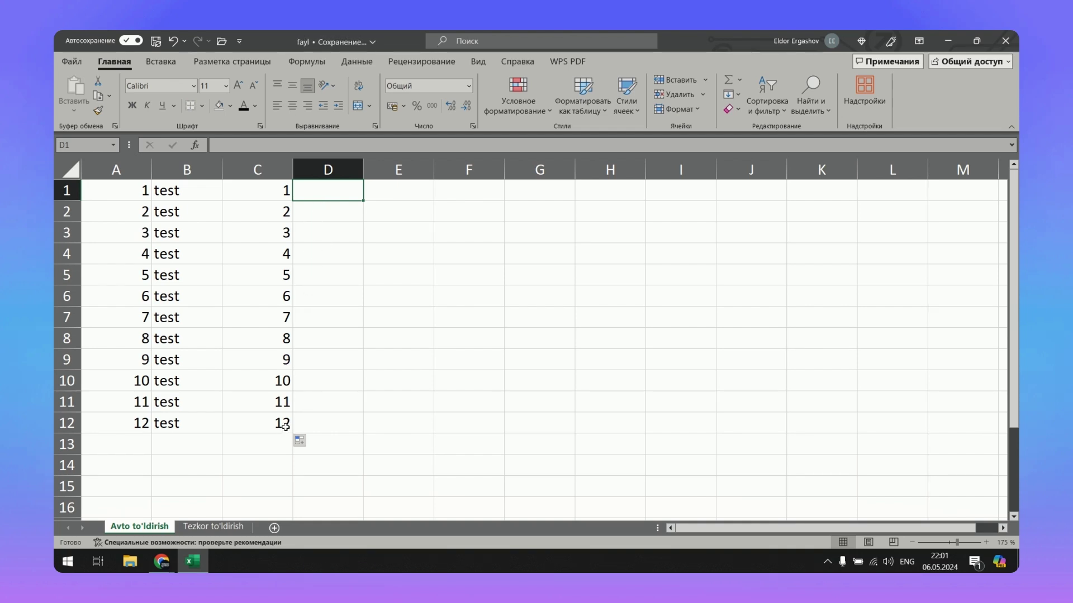
Enter 12 in D1 and 11 in D2, then fill the pair down to count 12 to 1
{"action": "type", "text": "12"}
{"action": "left_click", "coordinate": [315, 211]}
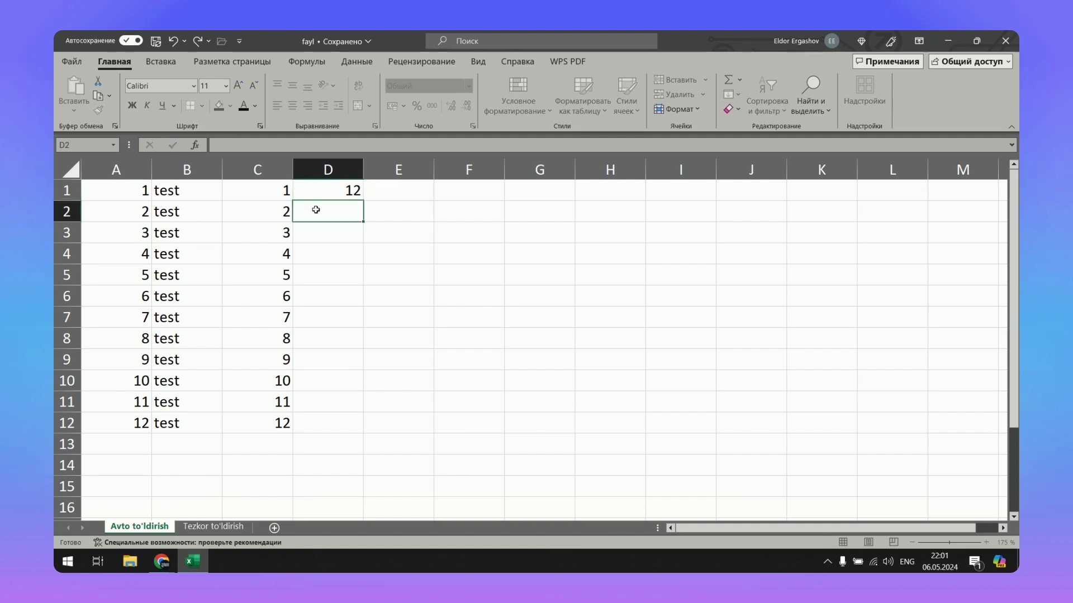
{"action": "type", "text": "11"}
{"action": "left_click", "coordinate": [324, 196]}
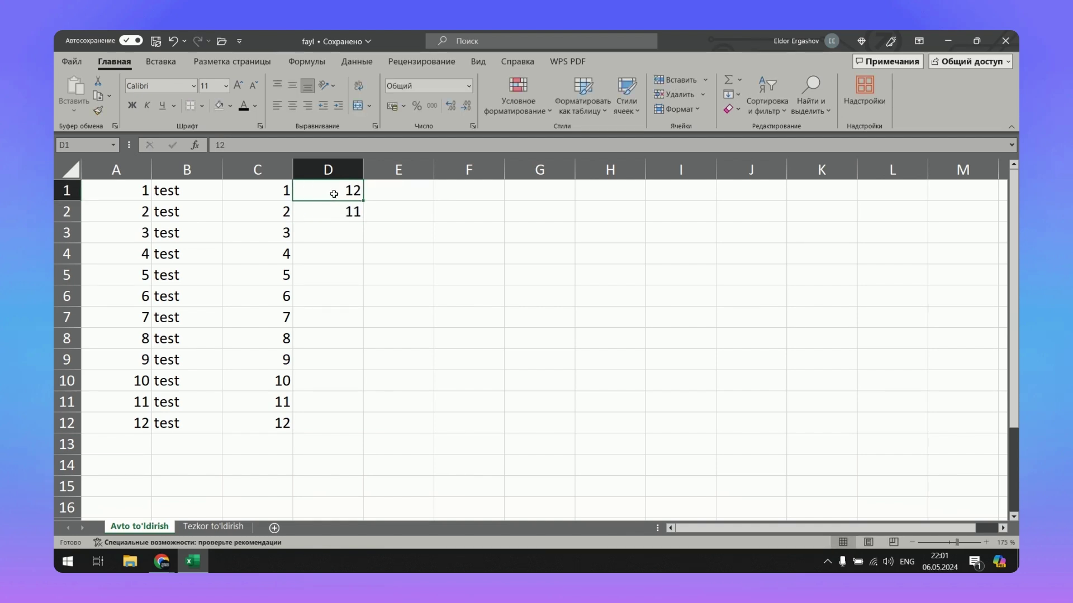
{"action": "left_click_drag", "start_coordinate": [335, 190], "coordinate": [342, 211]}
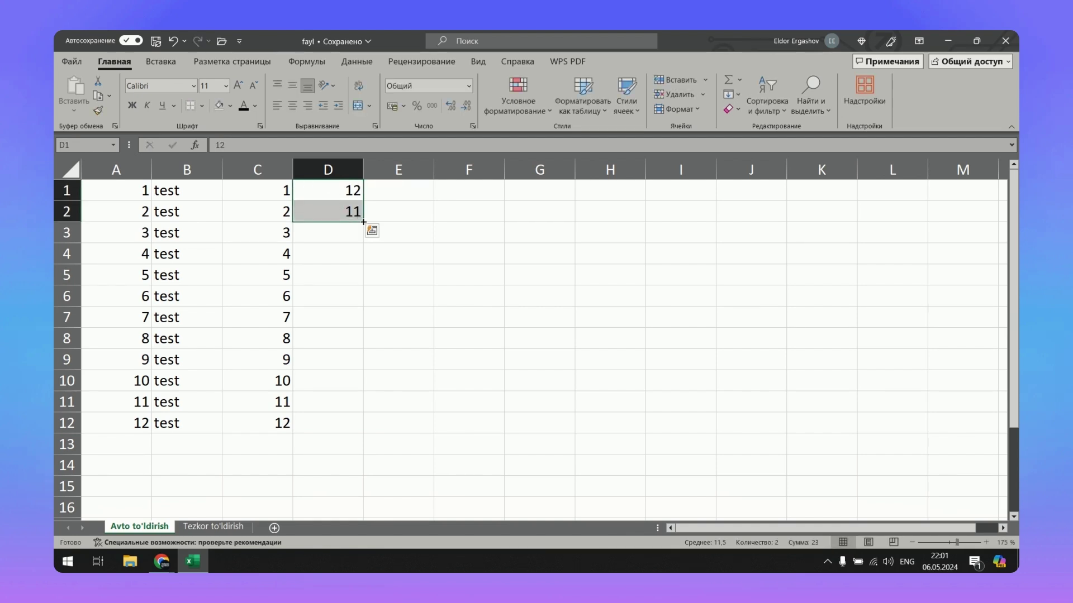
{"action": "double_click", "coordinate": [363, 221]}
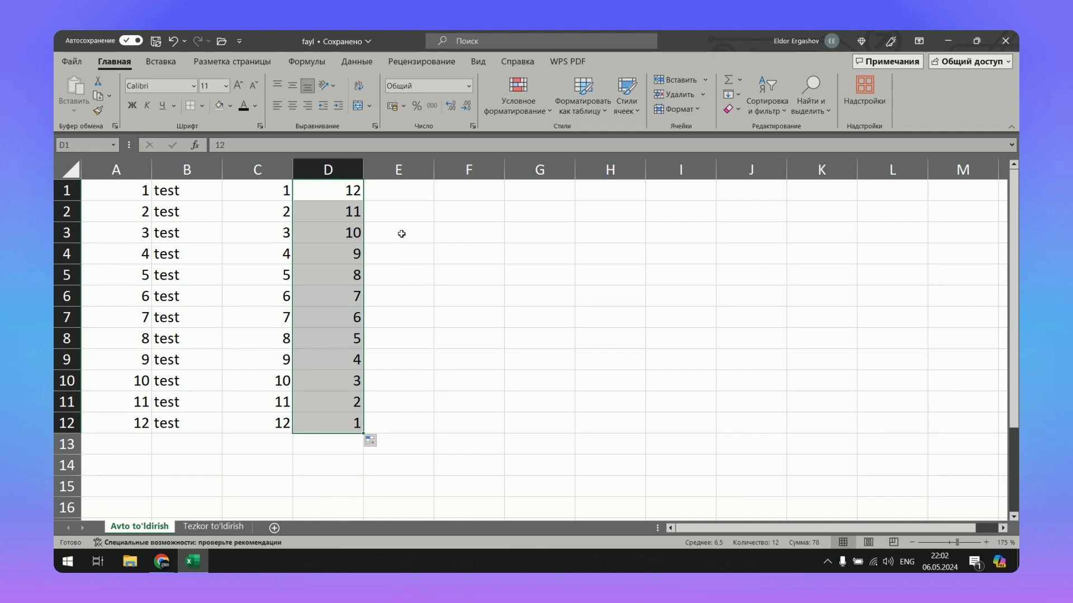
{"action": "left_click", "coordinate": [403, 193]}
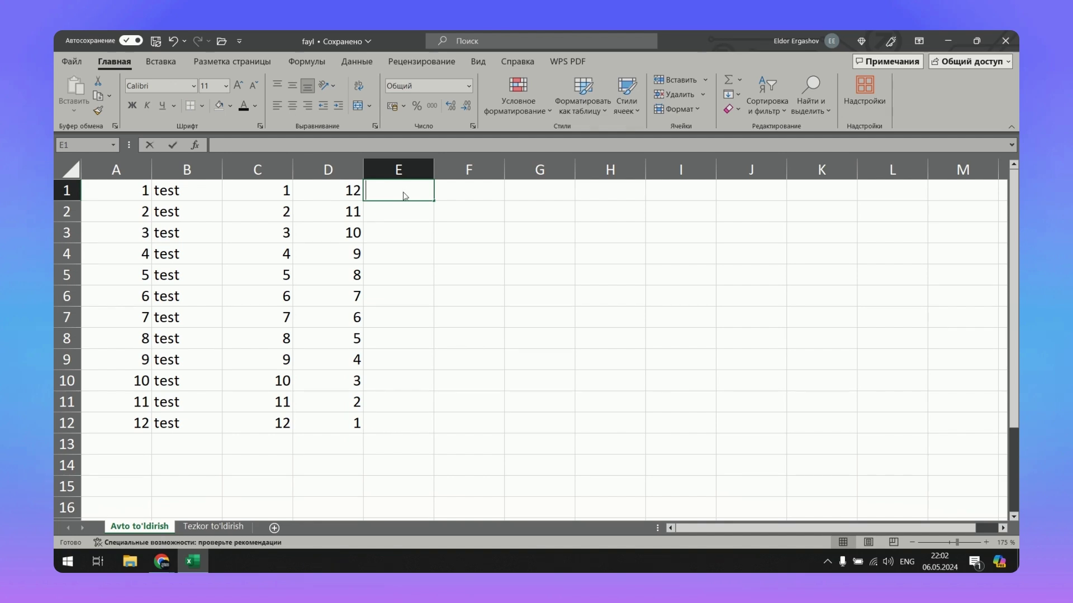
Enter Dushanba in E1, try filling it down to E12, then undo the fill
{"action": "type", "text": "Dushanba"}
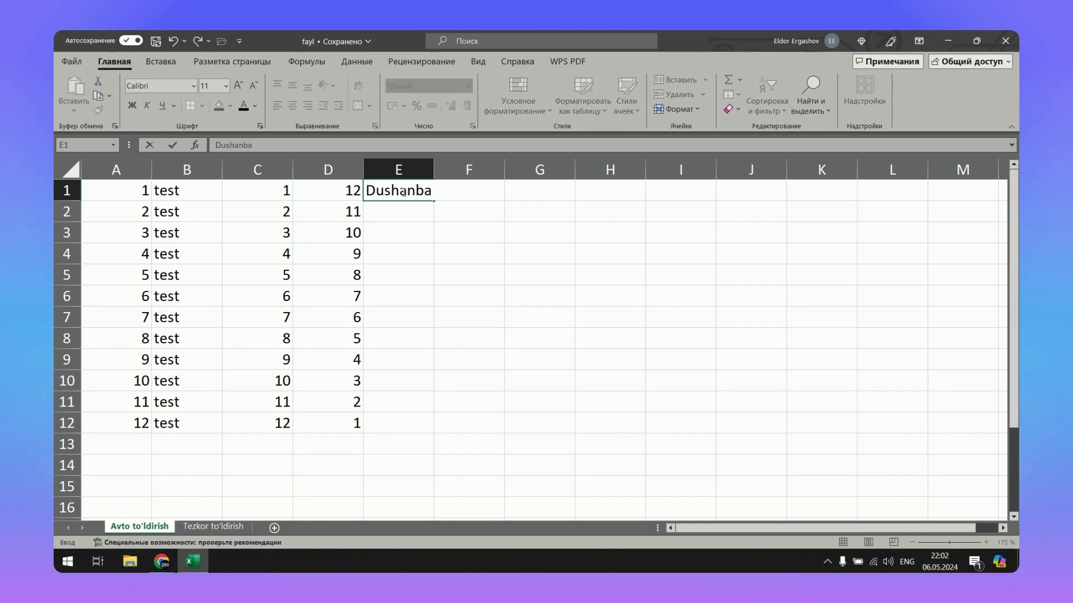
{"action": "key", "text": "Return"}
{"action": "left_click", "coordinate": [414, 191]}
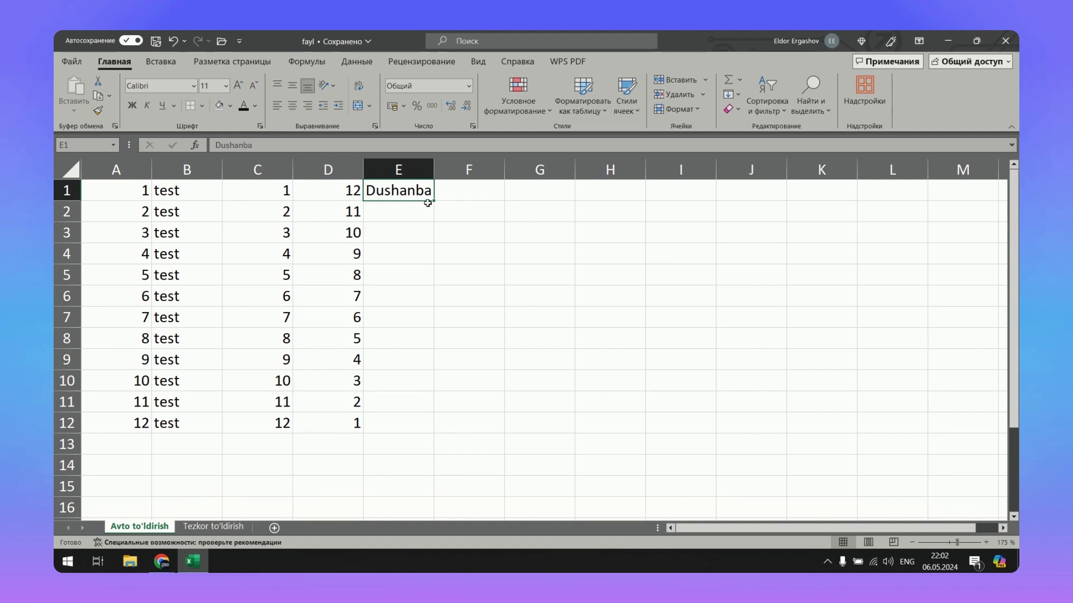
{"action": "double_click", "coordinate": [435, 200]}
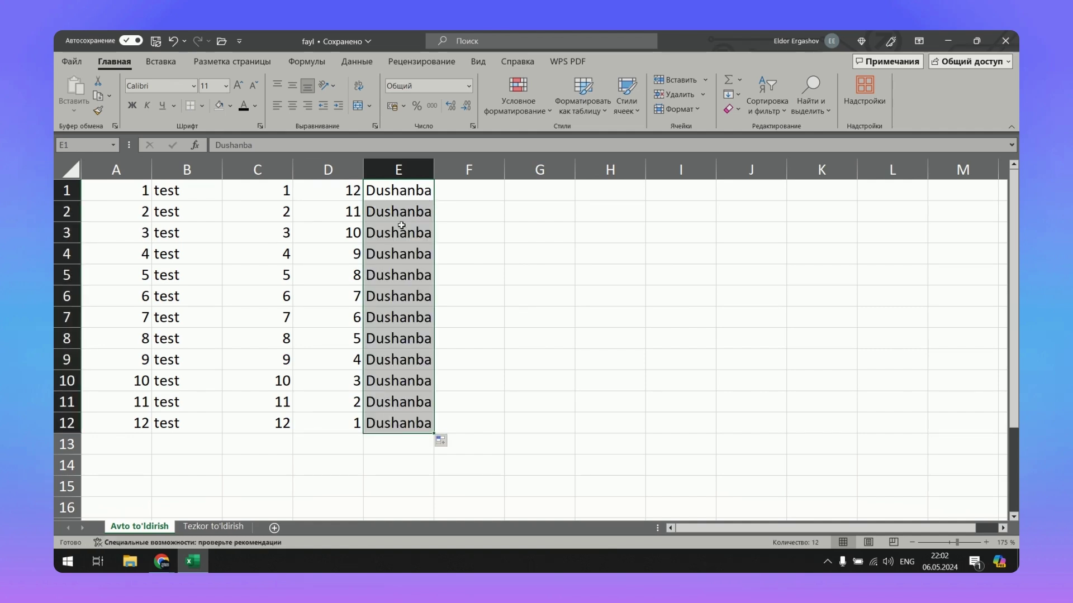
{"action": "left_click", "coordinate": [441, 440]}
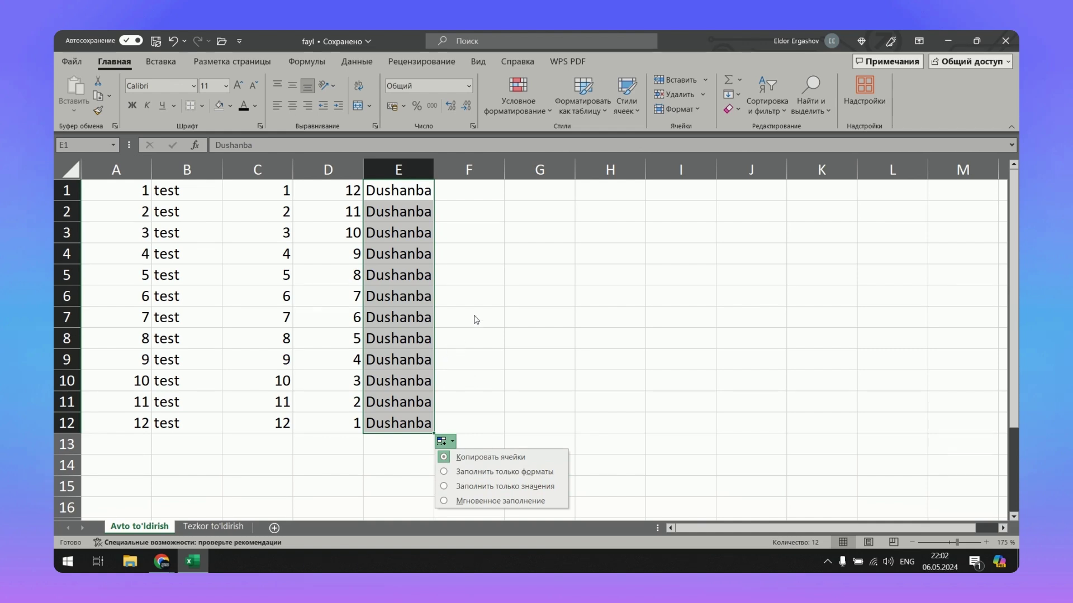
{"action": "left_click", "coordinate": [464, 276]}
{"action": "key", "text": "ctrl+z"}
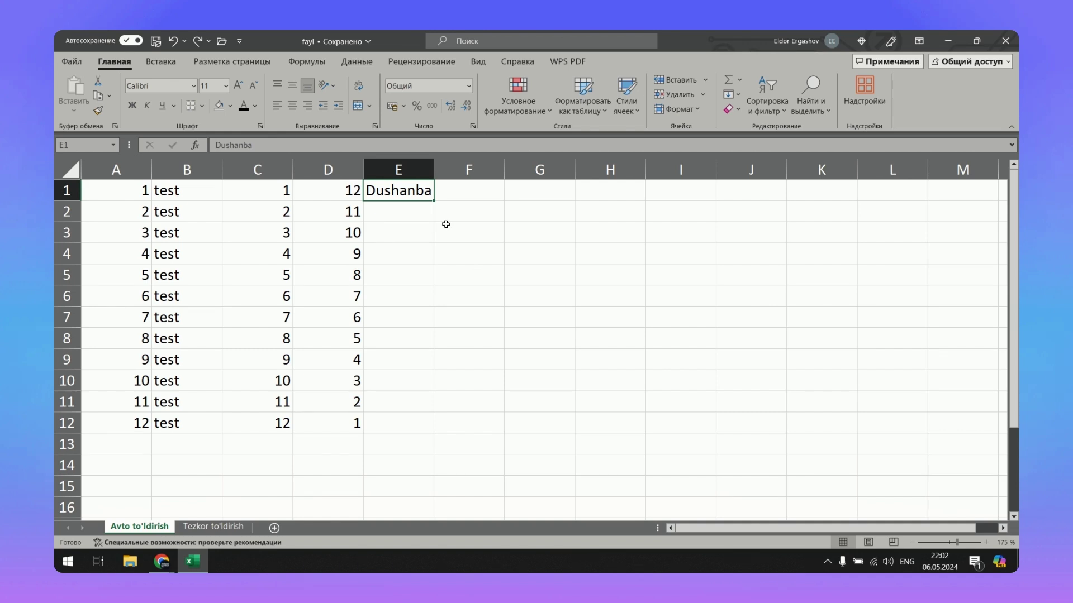
Go to File > Параметры > Дополнительно and bring up the Изменить списки custom lists dialog
{"action": "left_click", "coordinate": [73, 62]}
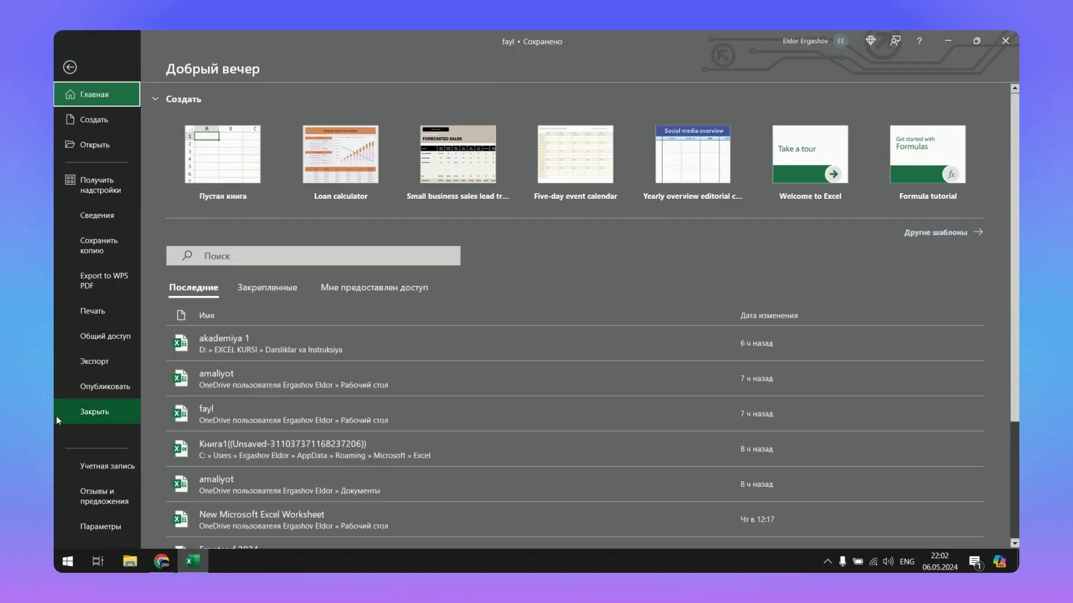
{"action": "left_click", "coordinate": [84, 529]}
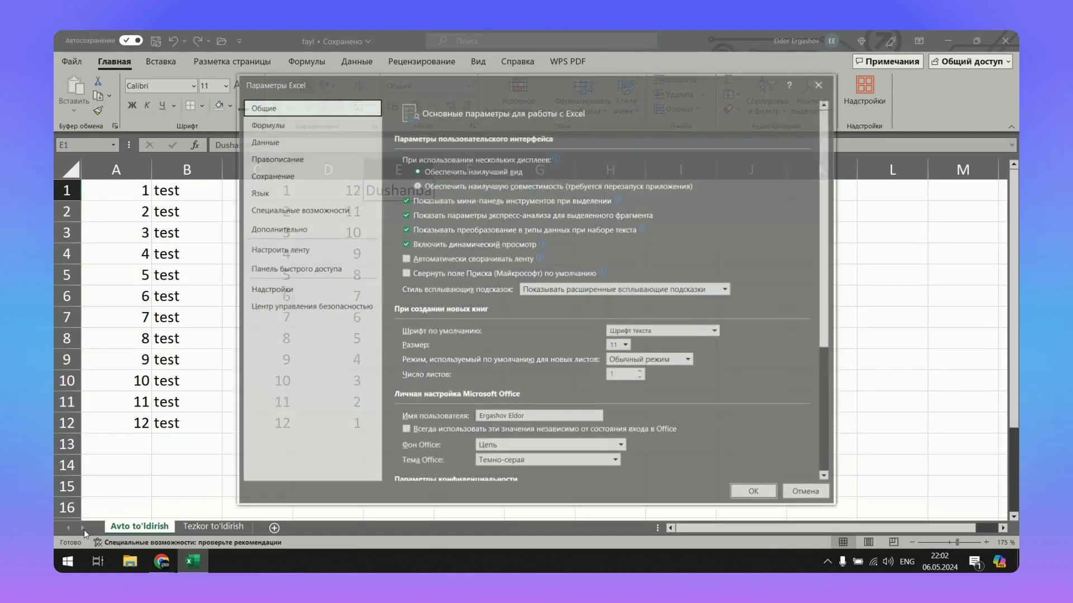
{"action": "left_click", "coordinate": [273, 230]}
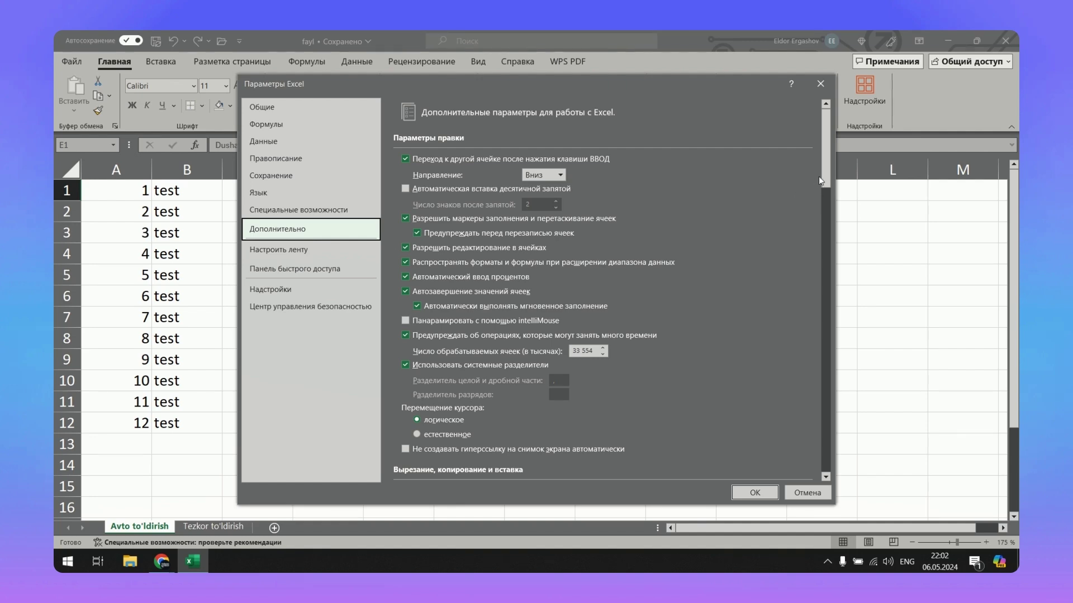
{"action": "left_click_drag", "start_coordinate": [820, 178], "coordinate": [799, 456]}
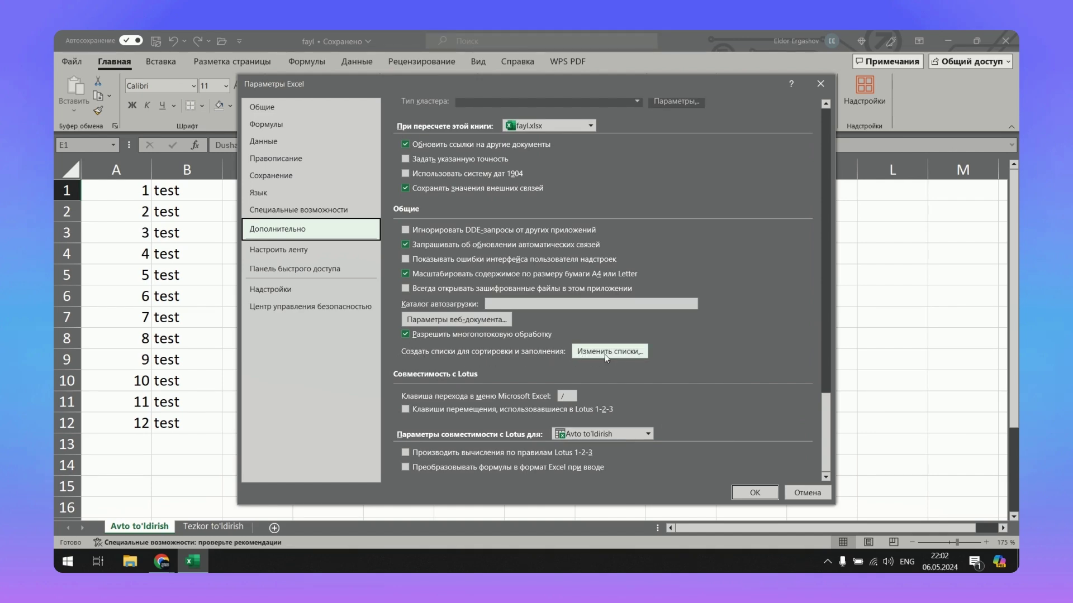
{"action": "left_click", "coordinate": [606, 352]}
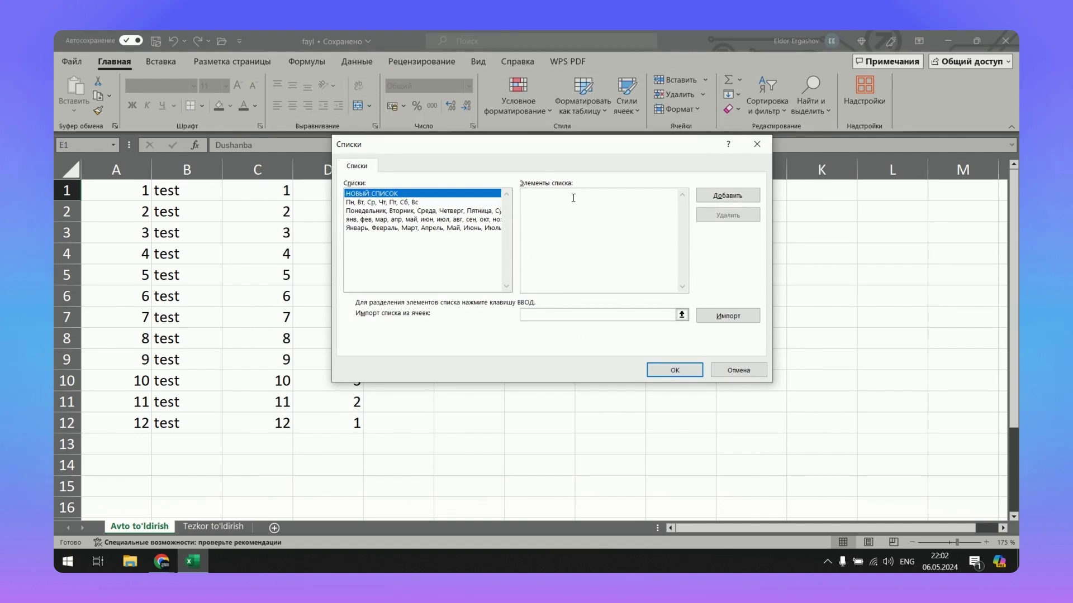
Inspect the built-in Russian weekday list, close Списки and Параметры, and delete Dushanba from E1
{"action": "left_click_drag", "start_coordinate": [541, 147], "coordinate": [631, 149]}
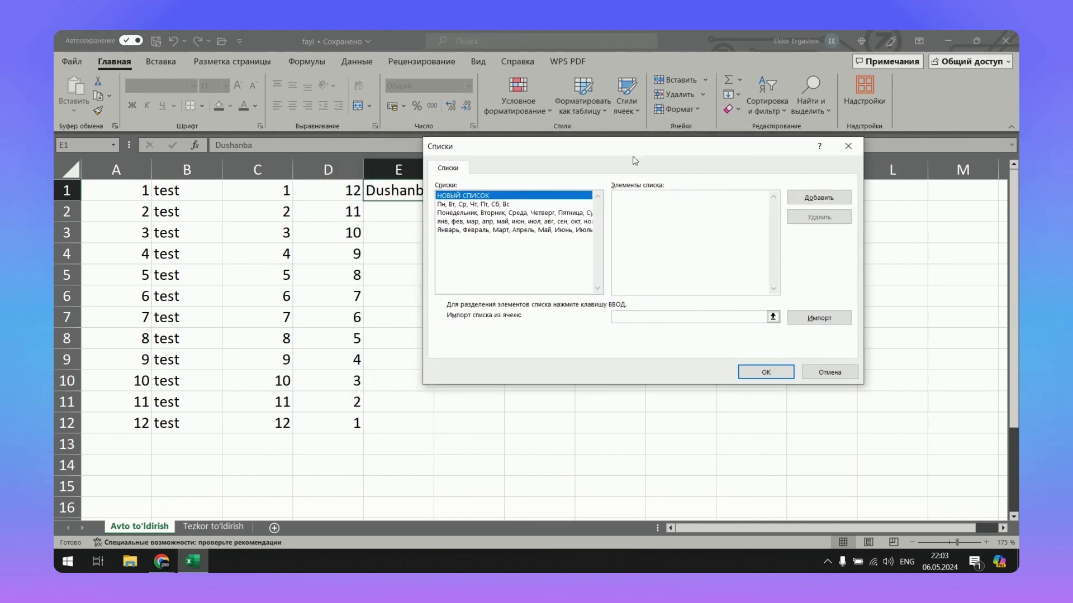
{"action": "left_click", "coordinate": [622, 198]}
{"action": "left_click", "coordinate": [447, 214]}
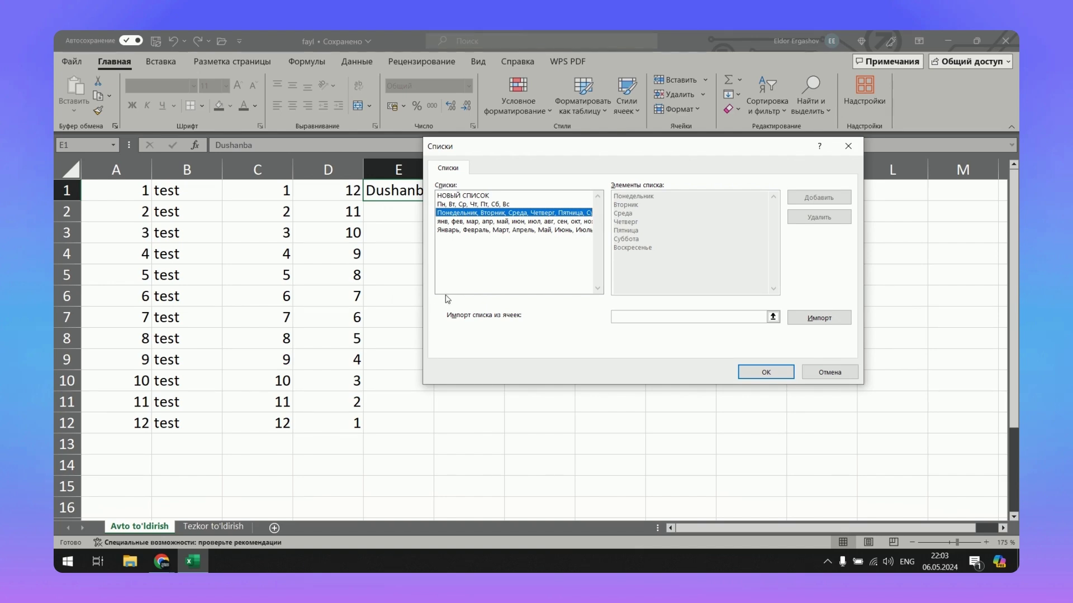
{"action": "left_click", "coordinate": [846, 149]}
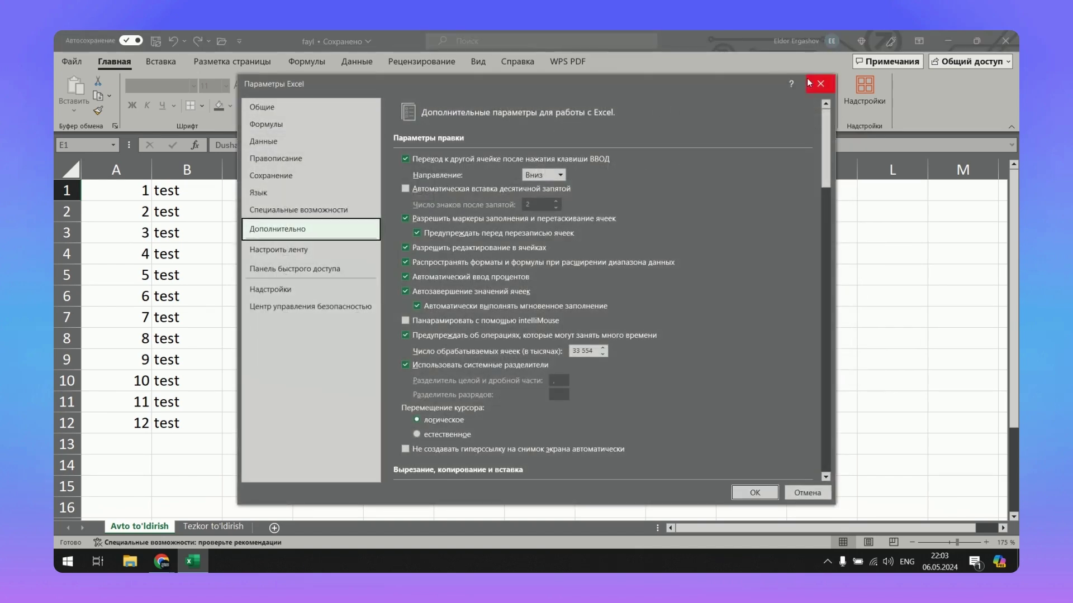
{"action": "left_click", "coordinate": [820, 83]}
{"action": "key", "text": "Delete"}
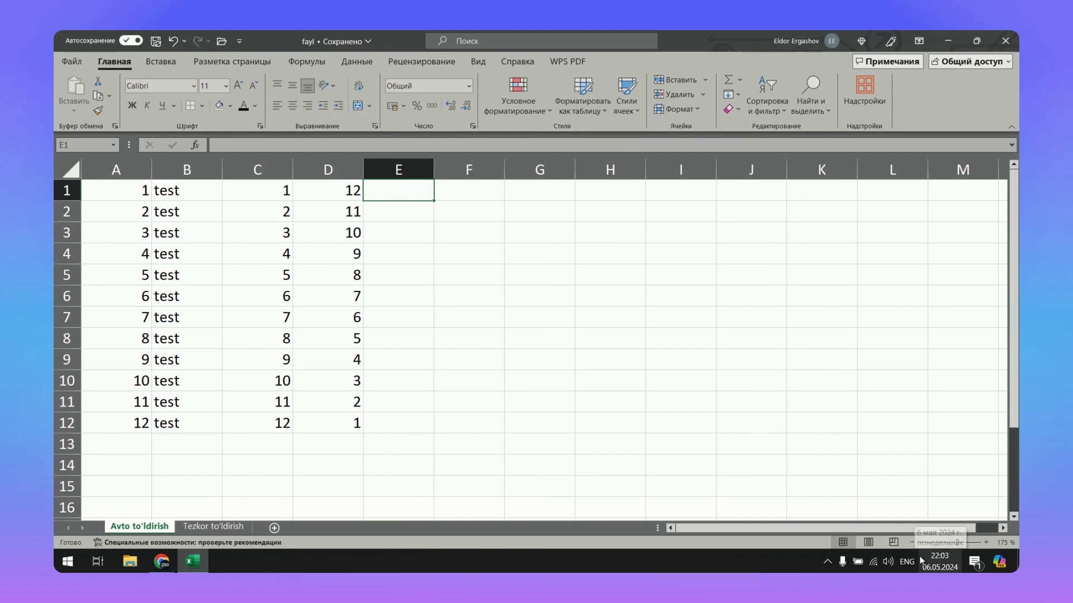
Enter Понедельник in E1, autofit column E, and AutoFill Russian weekdays down to E12
{"action": "key", "text": "alt+shift"}
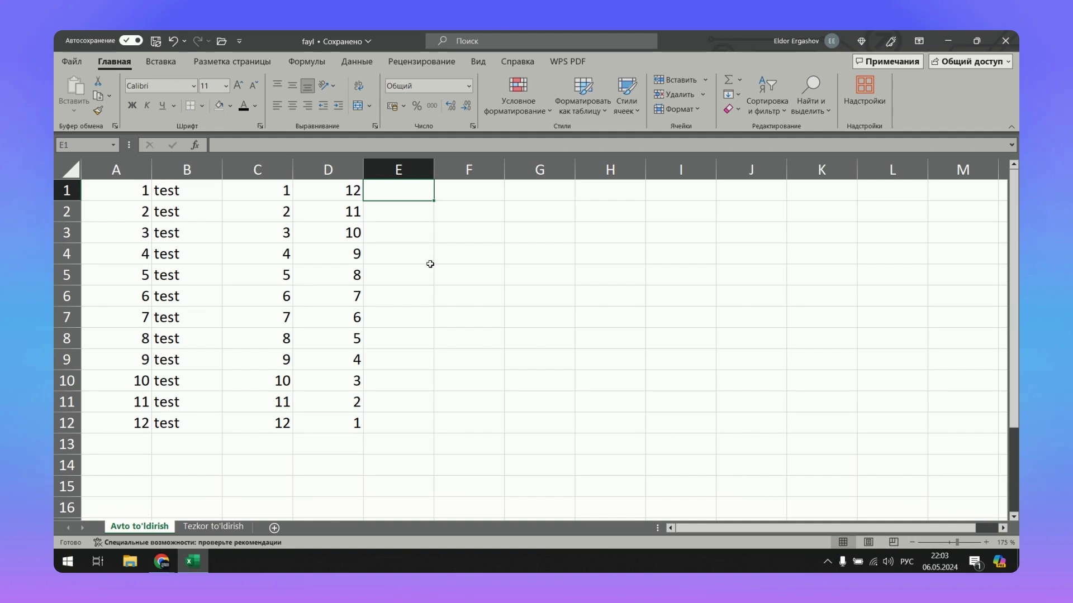
{"action": "type", "text": "Пон"}
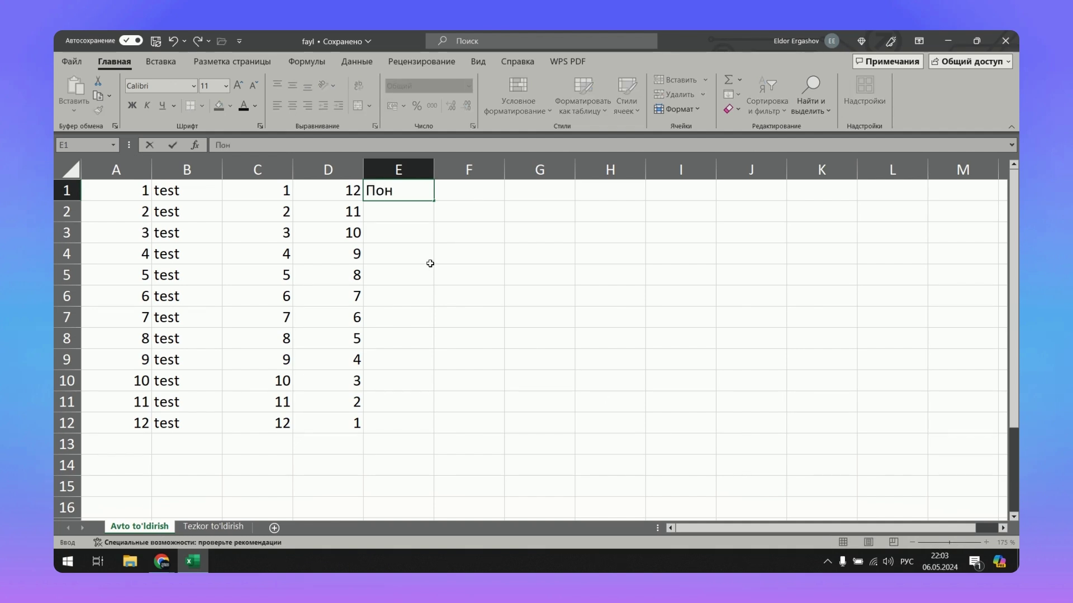
{"action": "type", "text": "едел"}
{"action": "type", "text": "ь"}
{"action": "type", "text": "ник"}
{"action": "key", "text": "Return"}
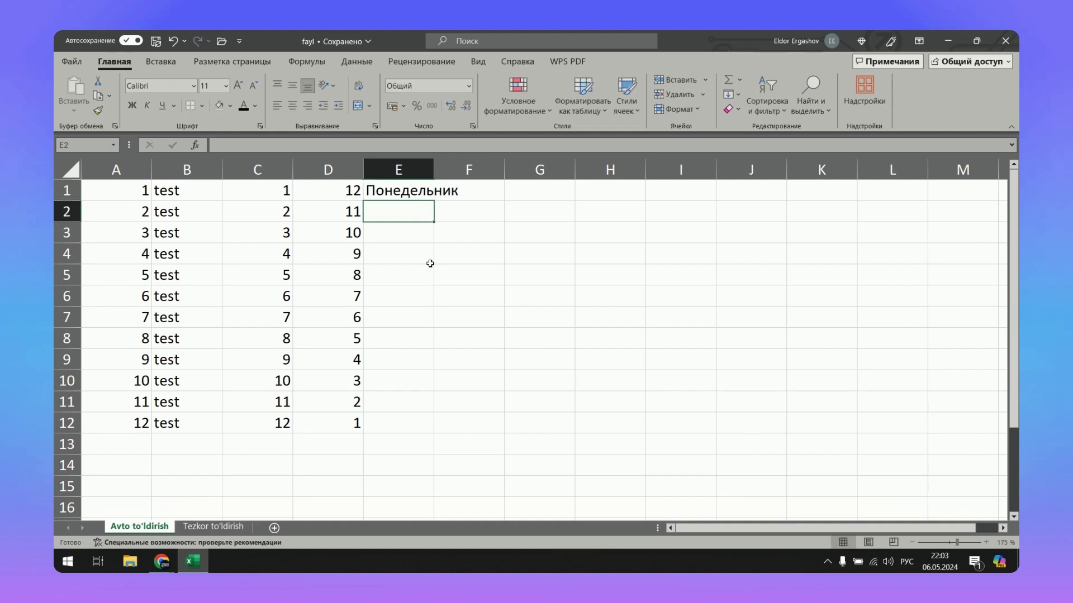
{"action": "double_click", "coordinate": [432, 167]}
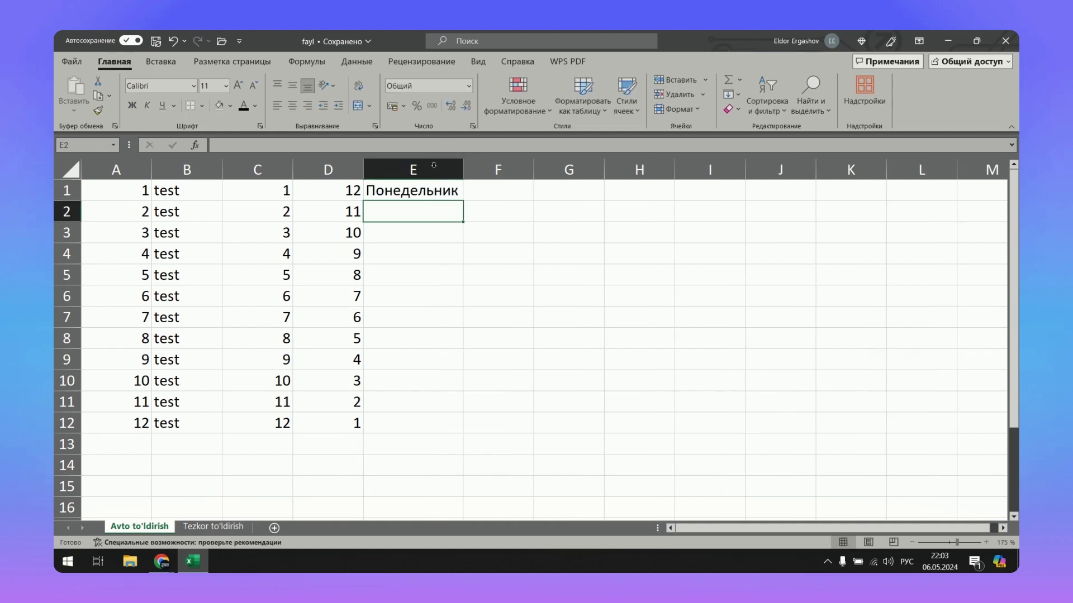
{"action": "left_click", "coordinate": [433, 193]}
{"action": "double_click", "coordinate": [462, 200]}
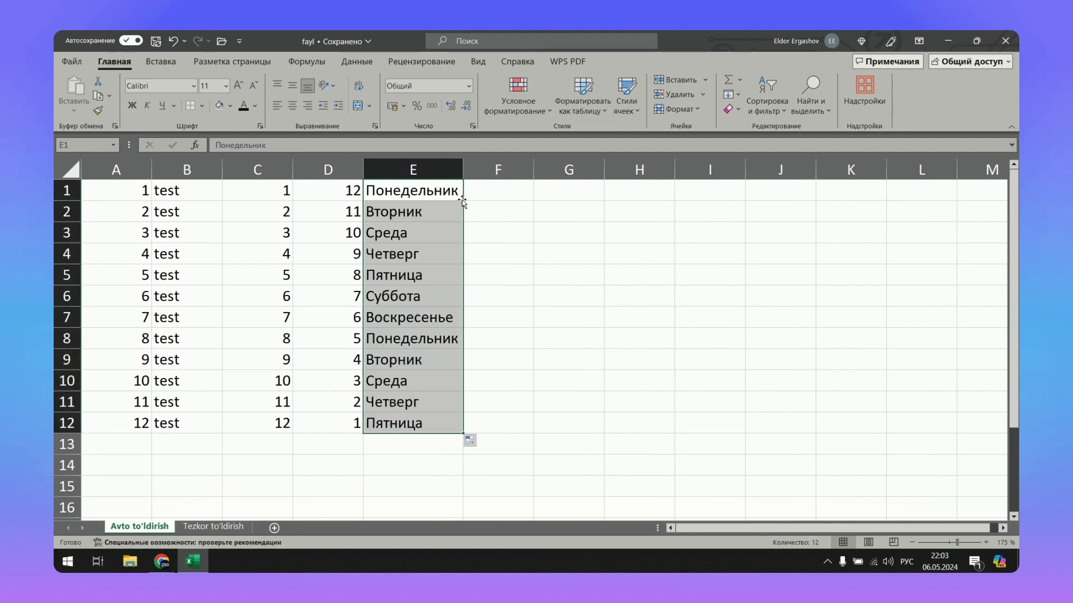
{"action": "left_click", "coordinate": [508, 300]}
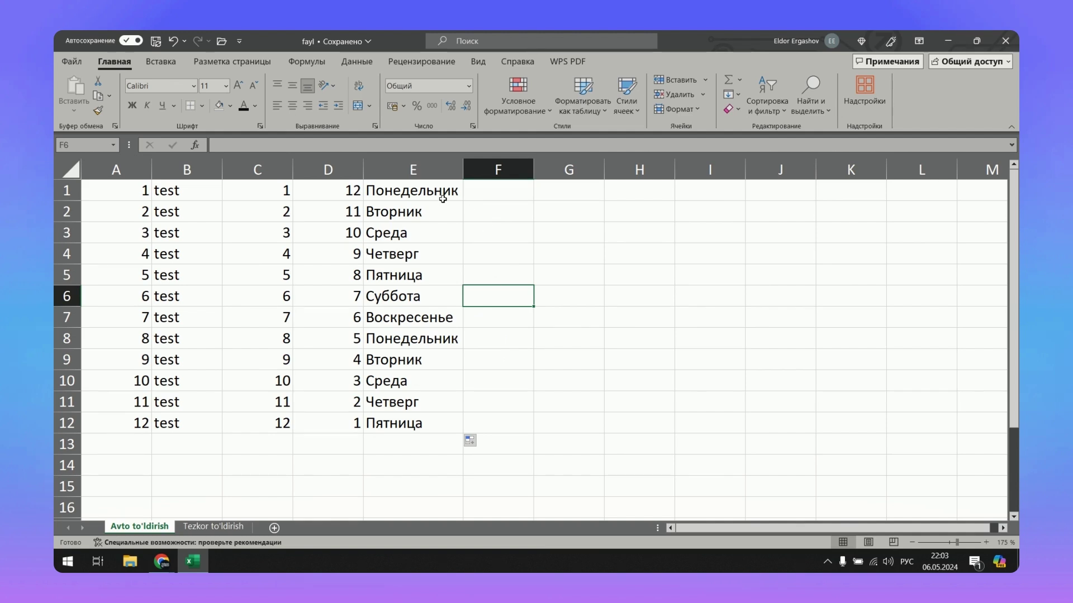
{"action": "left_click", "coordinate": [477, 198]}
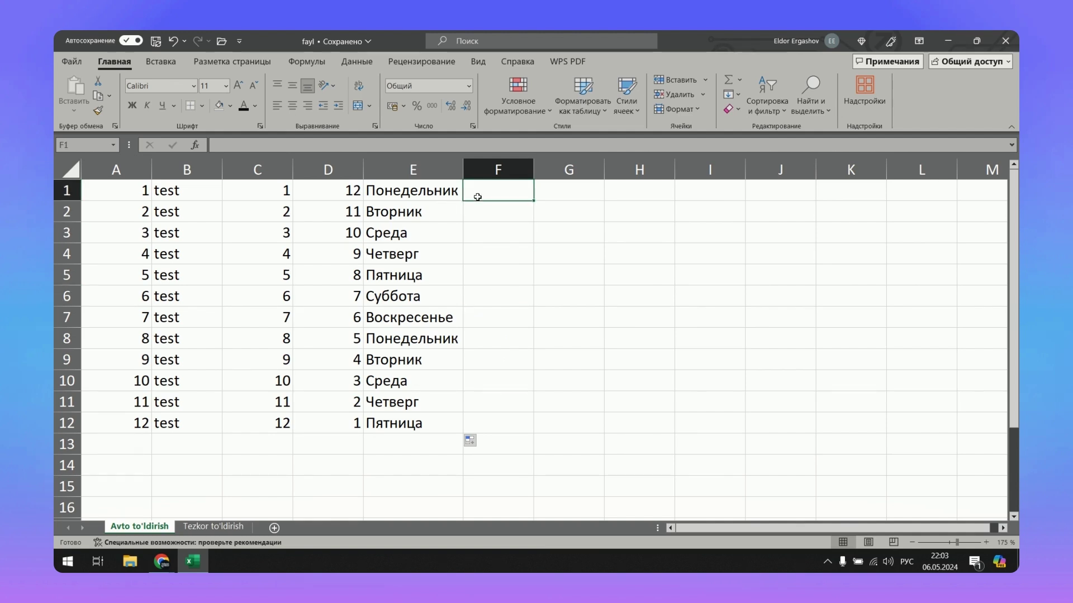
Reach the custom lists editor through File > Параметры > Дополнительно > Изменить списки
{"action": "left_click", "coordinate": [69, 61]}
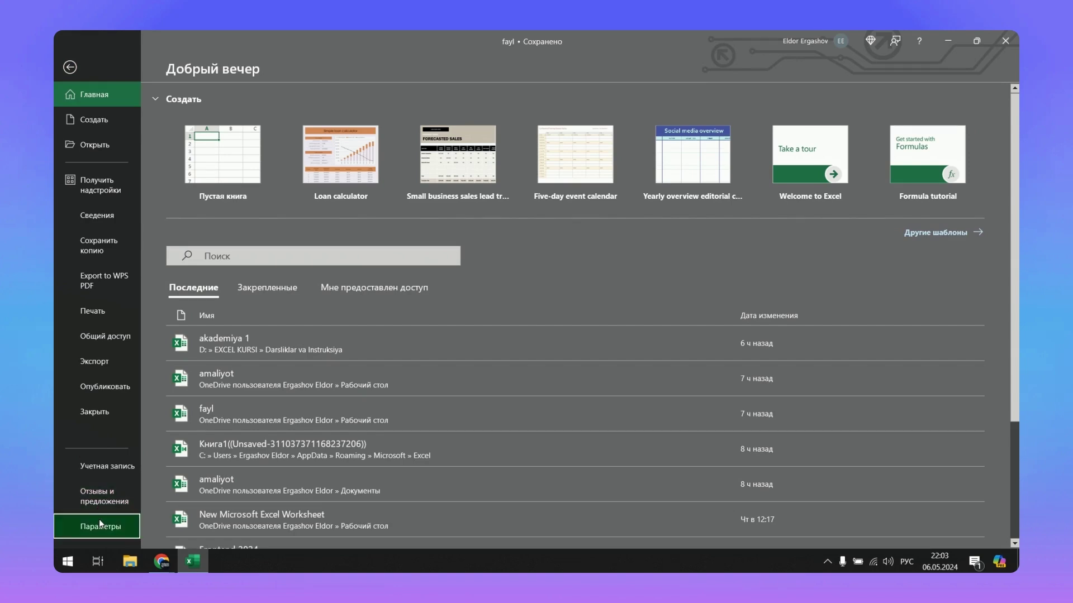
{"action": "left_click", "coordinate": [99, 520]}
{"action": "left_click", "coordinate": [276, 232]}
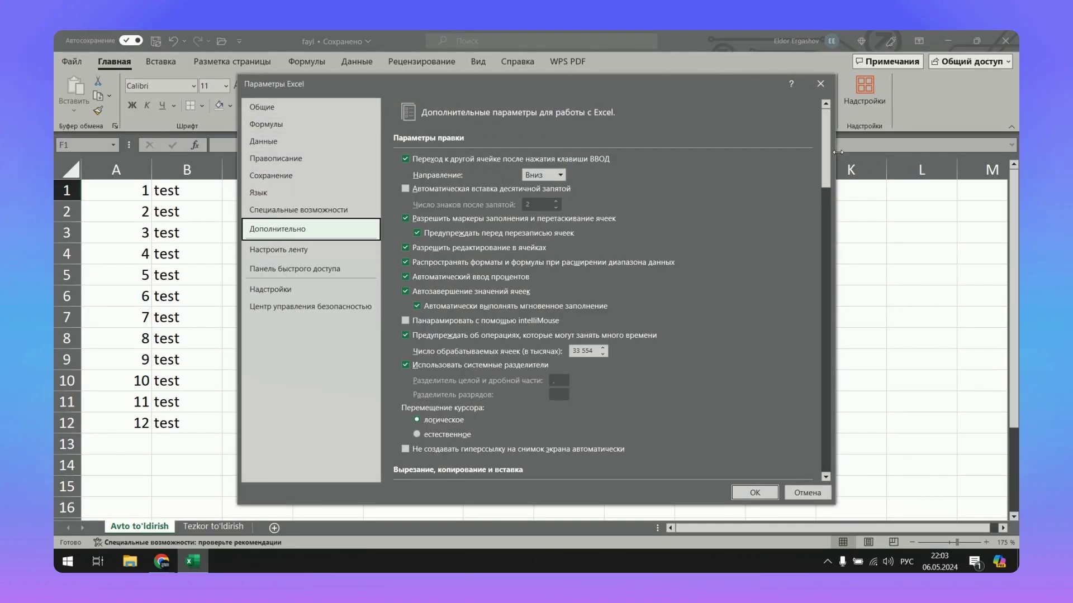
{"action": "left_click_drag", "start_coordinate": [825, 151], "coordinate": [827, 441]}
{"action": "left_click", "coordinate": [615, 380]}
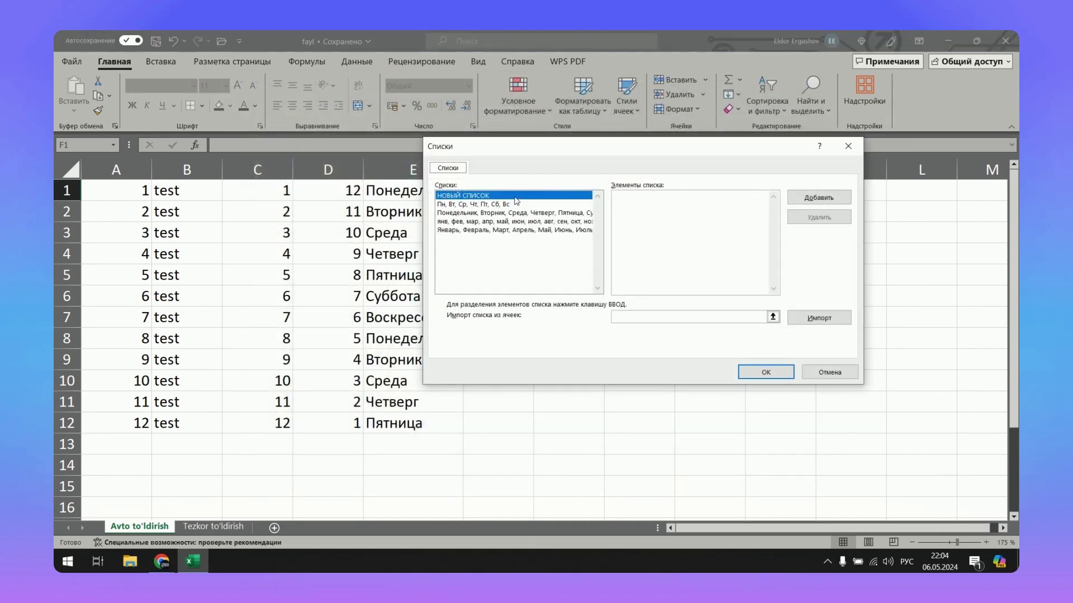
Add the Uzbek weekdays Dushanba through Yakshanba as a new custom list and confirm both dialogs
{"action": "left_click", "coordinate": [636, 198]}
{"action": "key", "text": "alt+shift"}
{"action": "type", "text": "ush"}
{"action": "type", "text": "sh"}
{"action": "type", "text": "anba C"}
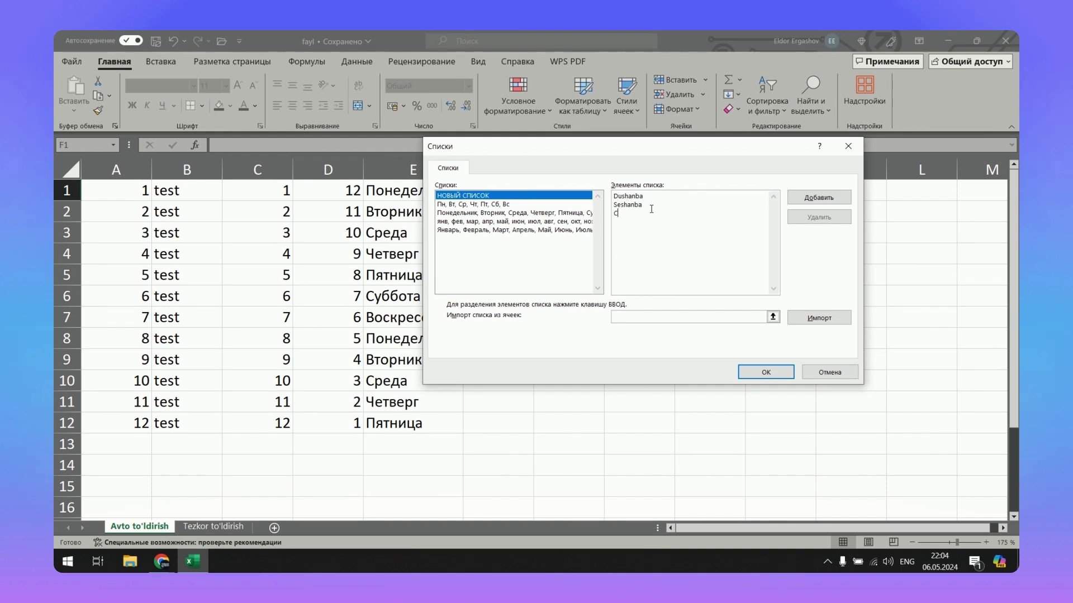
{"action": "type", "text": "horsha"}
{"action": "type", "text": "nba P"}
{"action": "type", "text": "ayshanba "}
{"action": "type", "text": "Juma S"}
{"action": "type", "text": "hanb"}
{"action": "type", "text": "a"}
{"action": "key", "text": "Return"}
{"action": "type", "text": "Ya"}
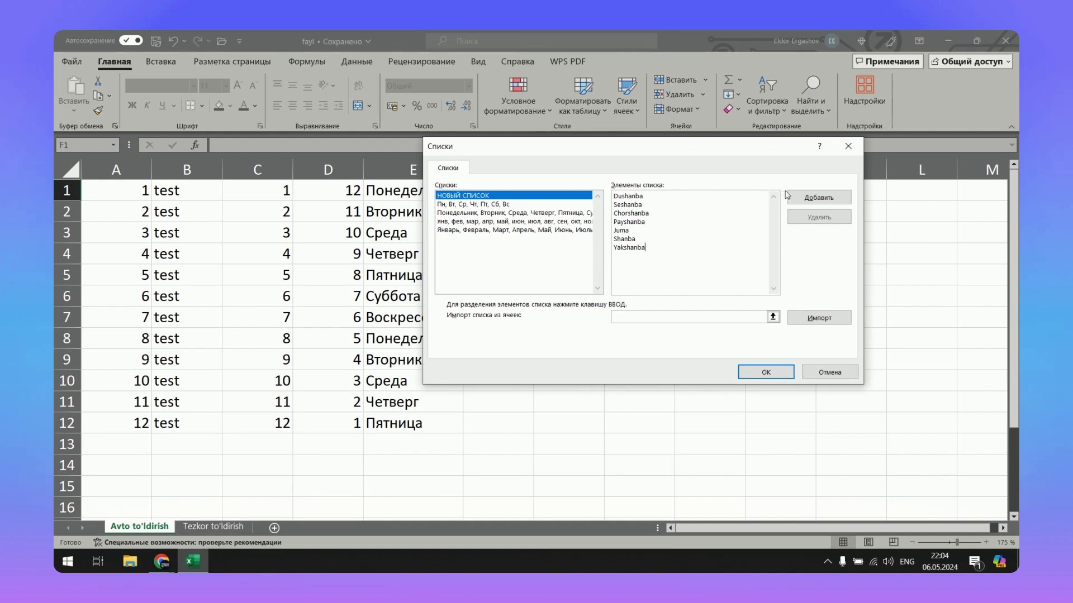
{"action": "left_click", "coordinate": [813, 197]}
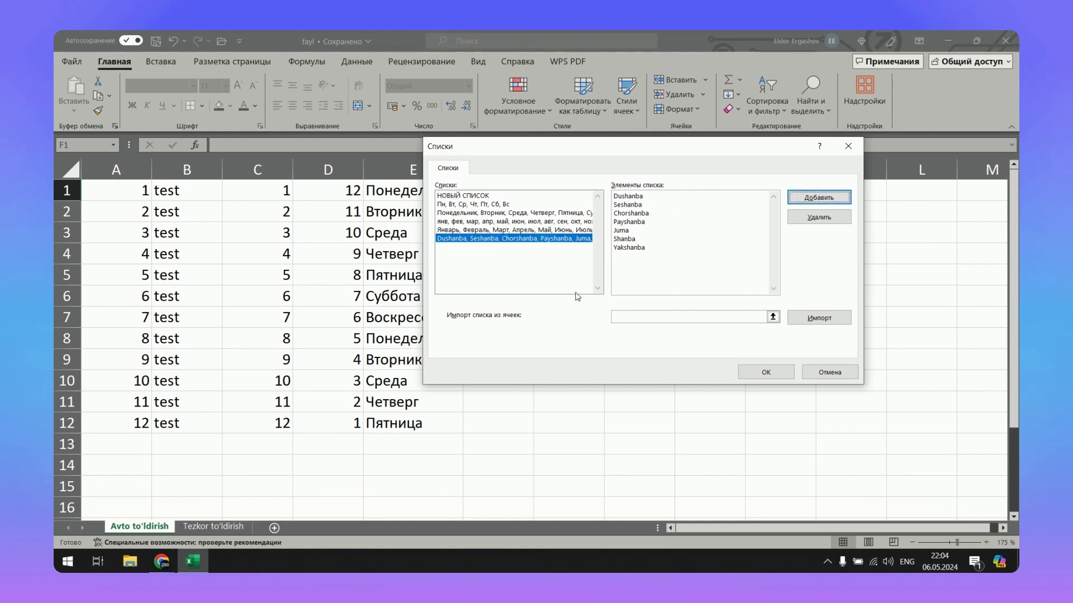
{"action": "left_click", "coordinate": [754, 372]}
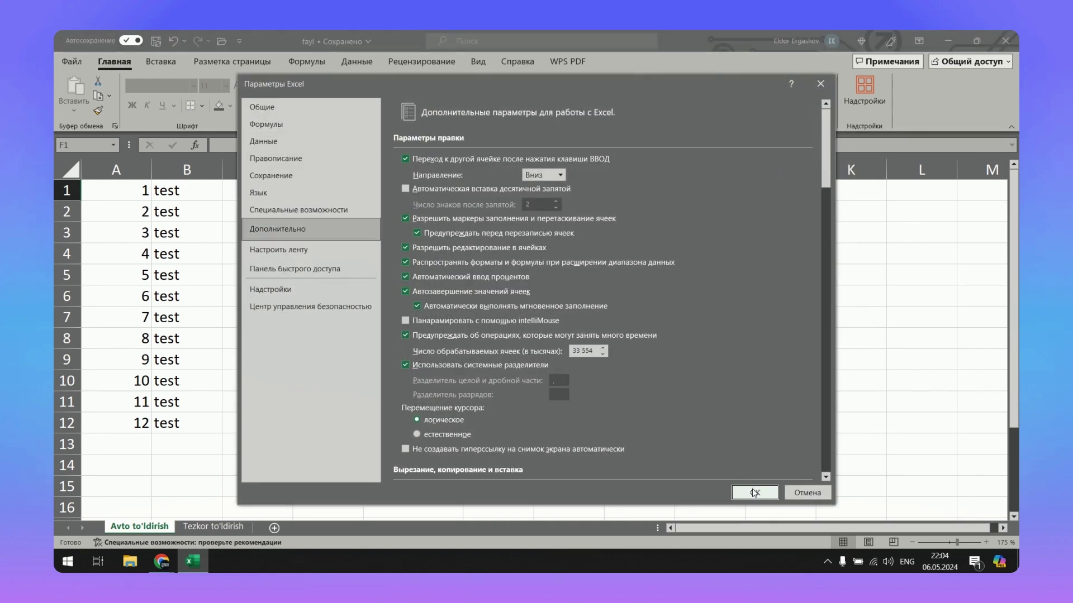
{"action": "left_click", "coordinate": [754, 493]}
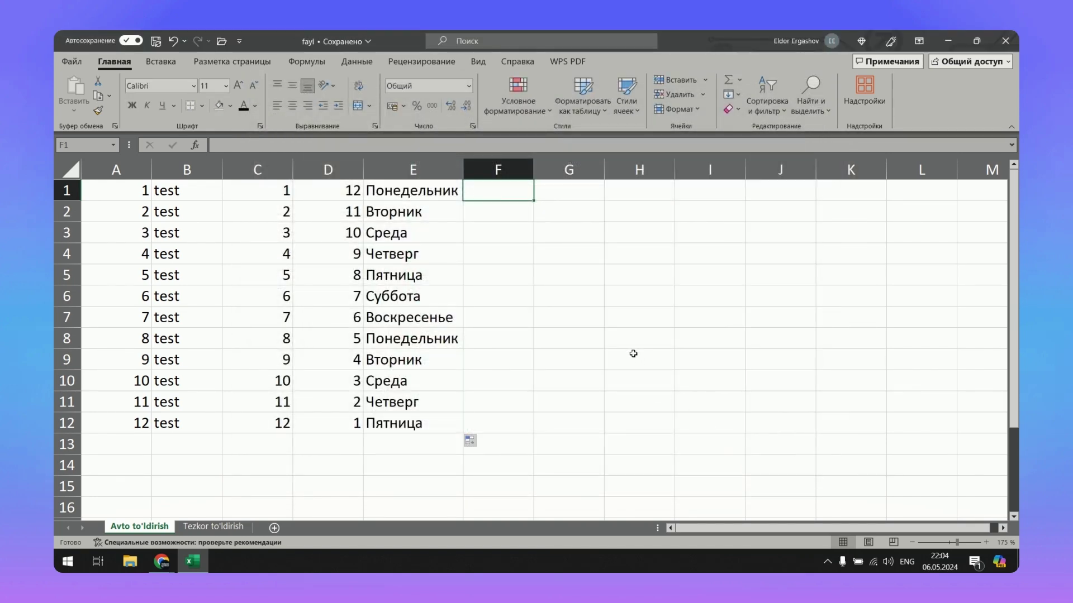
Enter Dushanba in F1, AutoFill Uzbek weekdays down to F12, and autofit column F
{"action": "type", "text": "Dushan"}
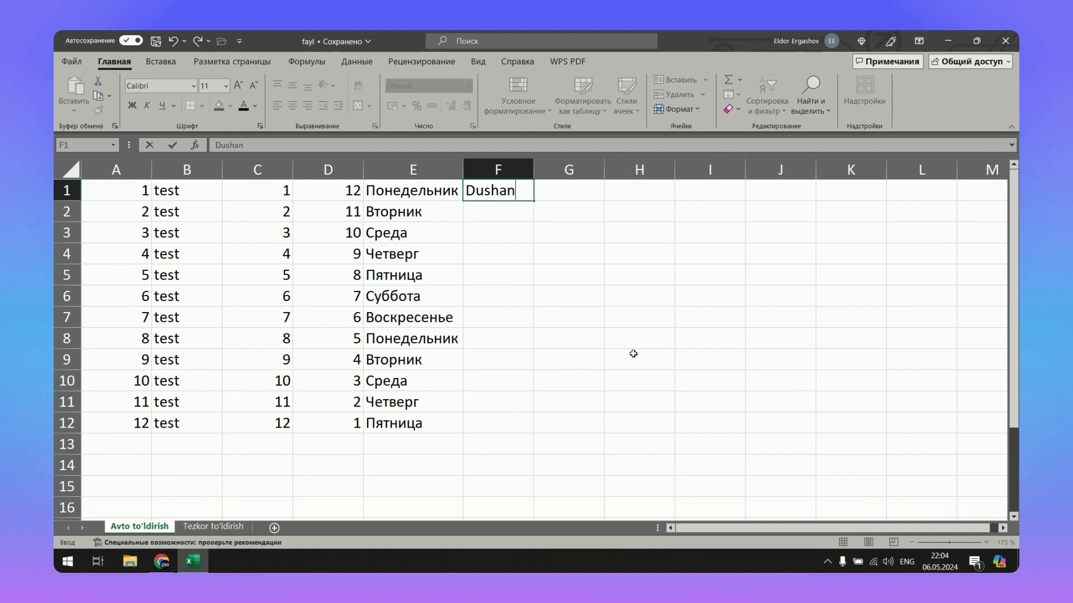
{"action": "type", "text": "ba"}
{"action": "key", "text": "Return"}
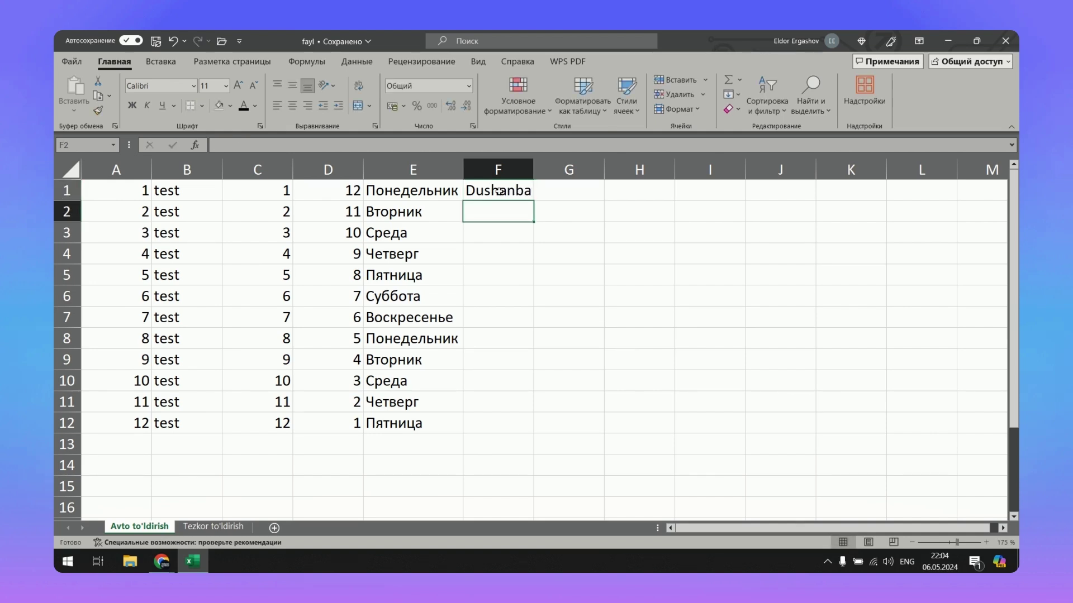
{"action": "left_click", "coordinate": [499, 191]}
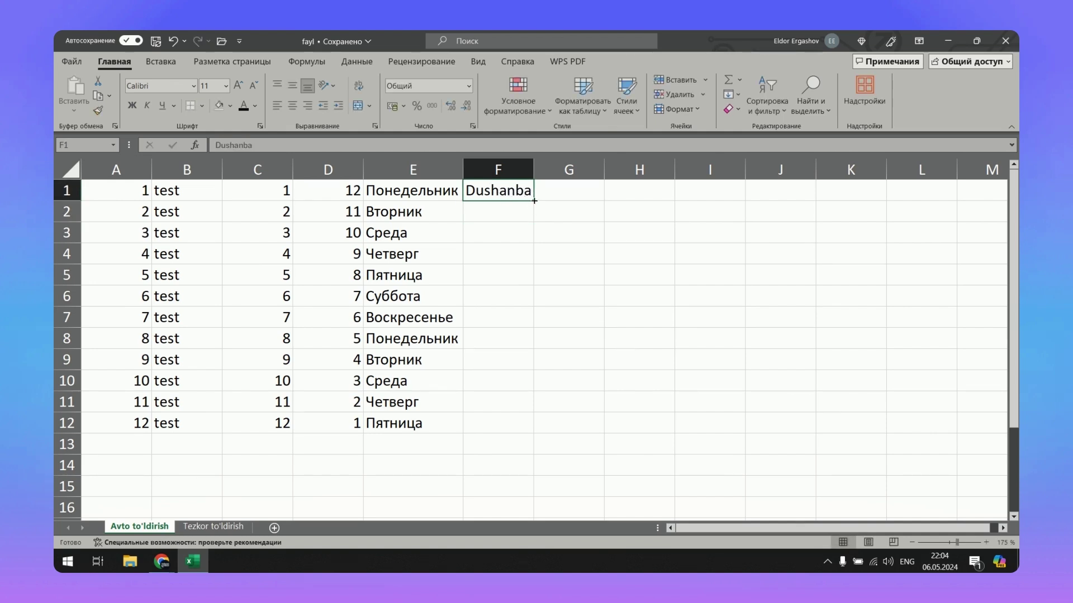
{"action": "double_click", "coordinate": [534, 200]}
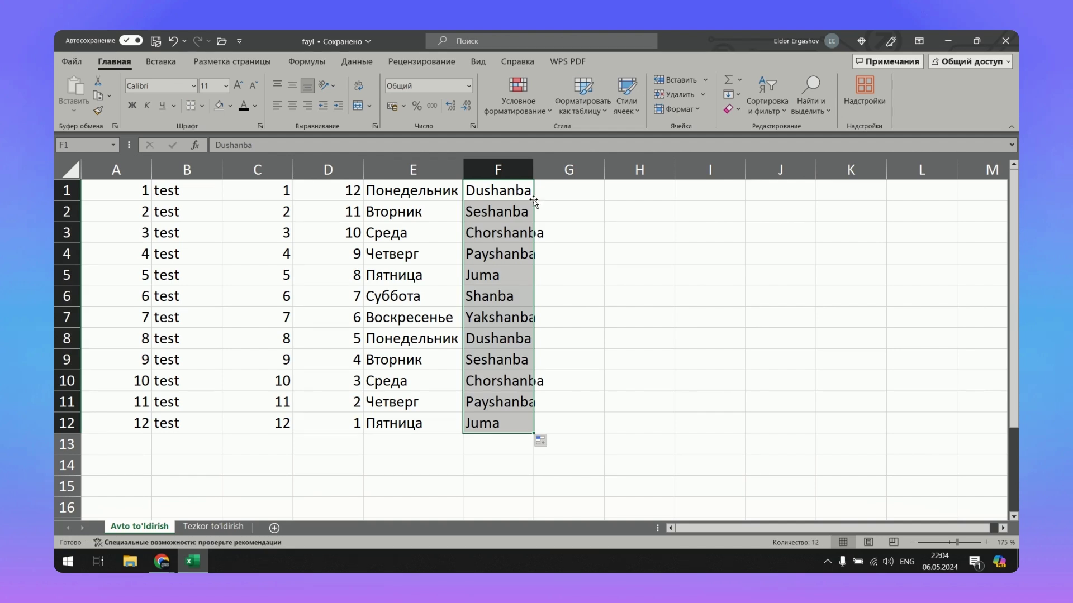
{"action": "double_click", "coordinate": [532, 172]}
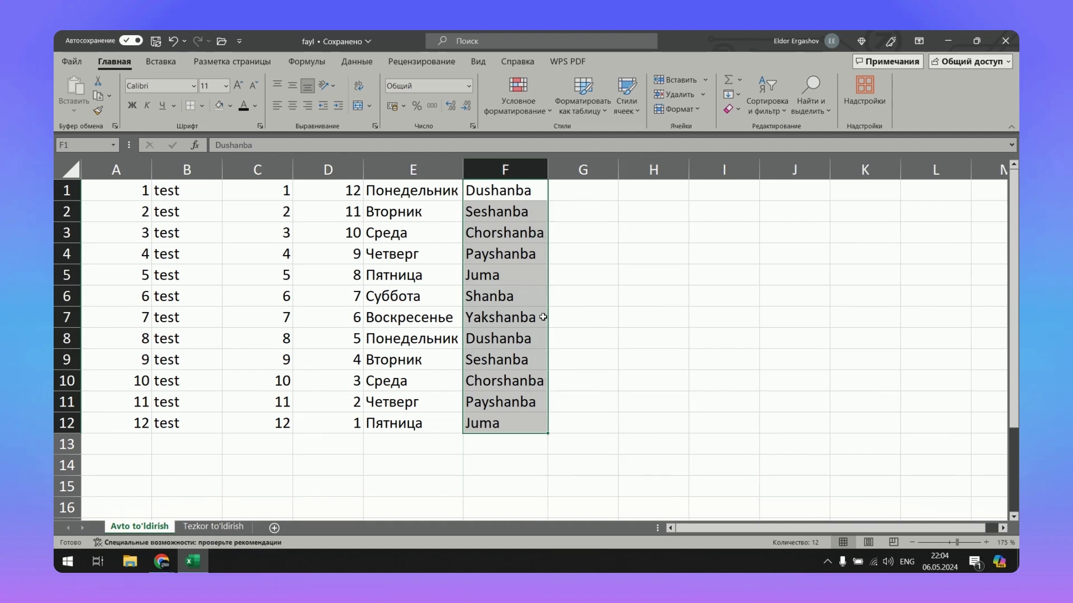
{"action": "left_click", "coordinate": [581, 354]}
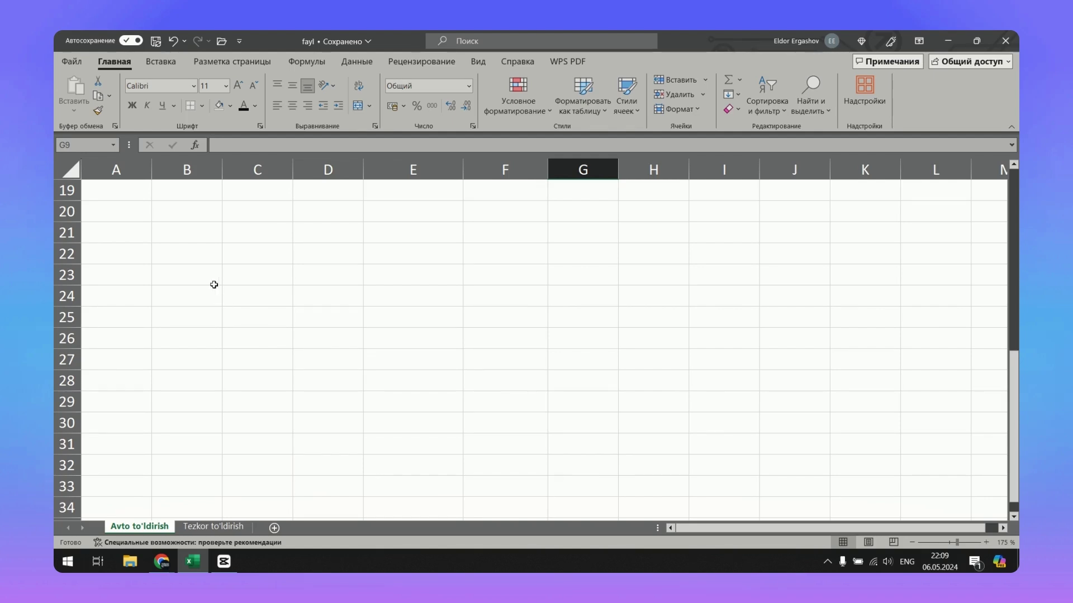
Select cells B22, D21, F21, H26, K23, K20, H21, D26, B26, D32 and F29 together
{"action": "left_click", "coordinate": [187, 259]}
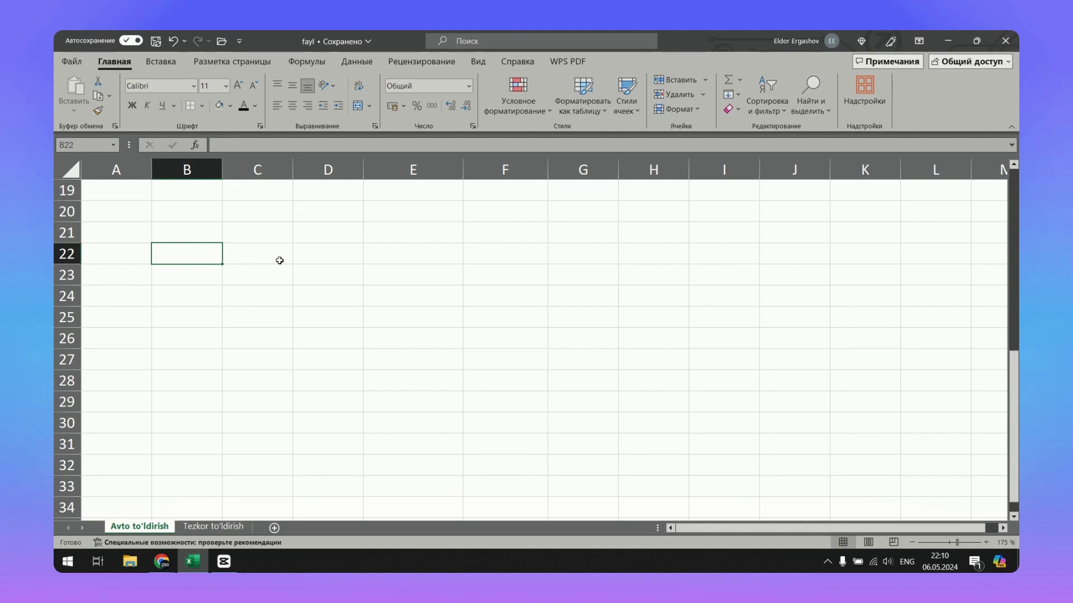
{"action": "left_click", "coordinate": [323, 235], "text": "ctrl"}
{"action": "left_click", "coordinate": [508, 239], "text": "ctrl"}
{"action": "left_click", "coordinate": [628, 332], "text": "ctrl"}
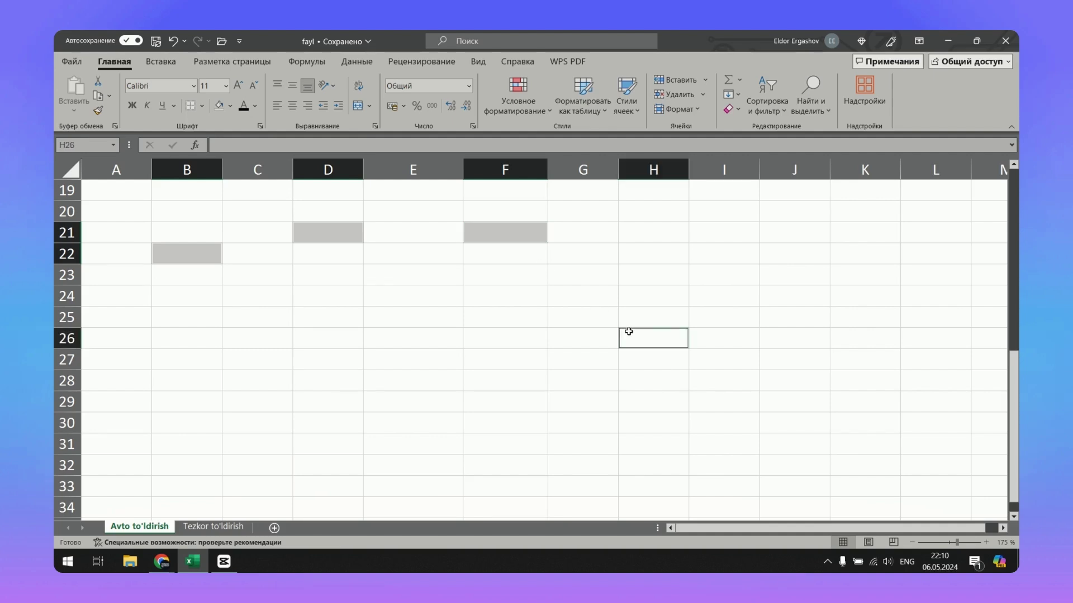
{"action": "left_click", "coordinate": [852, 279], "text": "ctrl"}
{"action": "left_click", "coordinate": [863, 215], "text": "ctrl"}
{"action": "left_click", "coordinate": [654, 236], "text": "ctrl"}
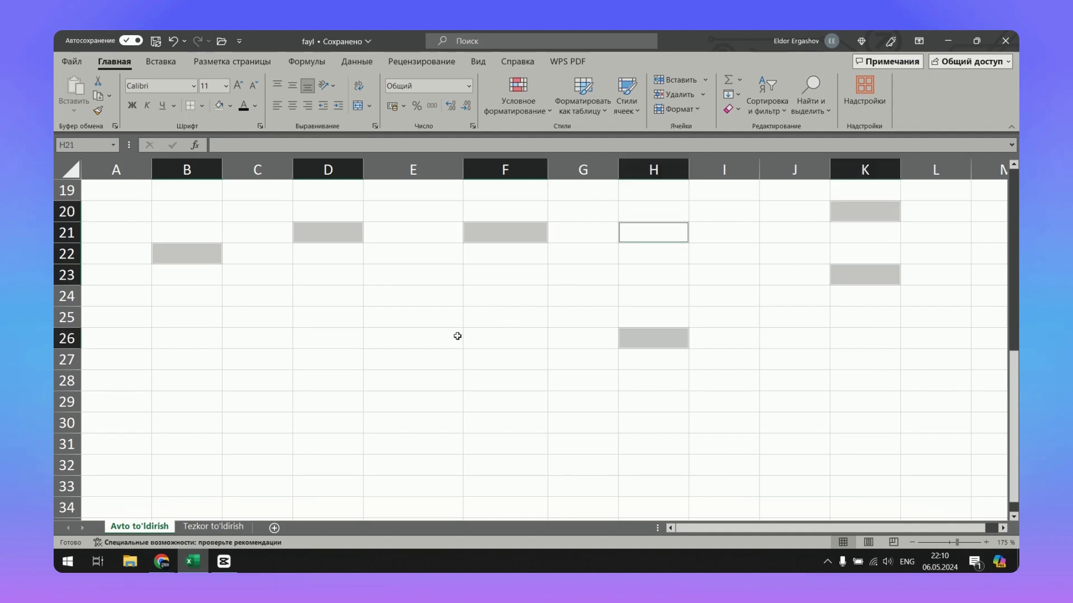
{"action": "left_click", "coordinate": [352, 343], "text": "ctrl"}
{"action": "left_click", "coordinate": [160, 337], "text": "ctrl"}
{"action": "left_click", "coordinate": [296, 455], "text": "ctrl"}
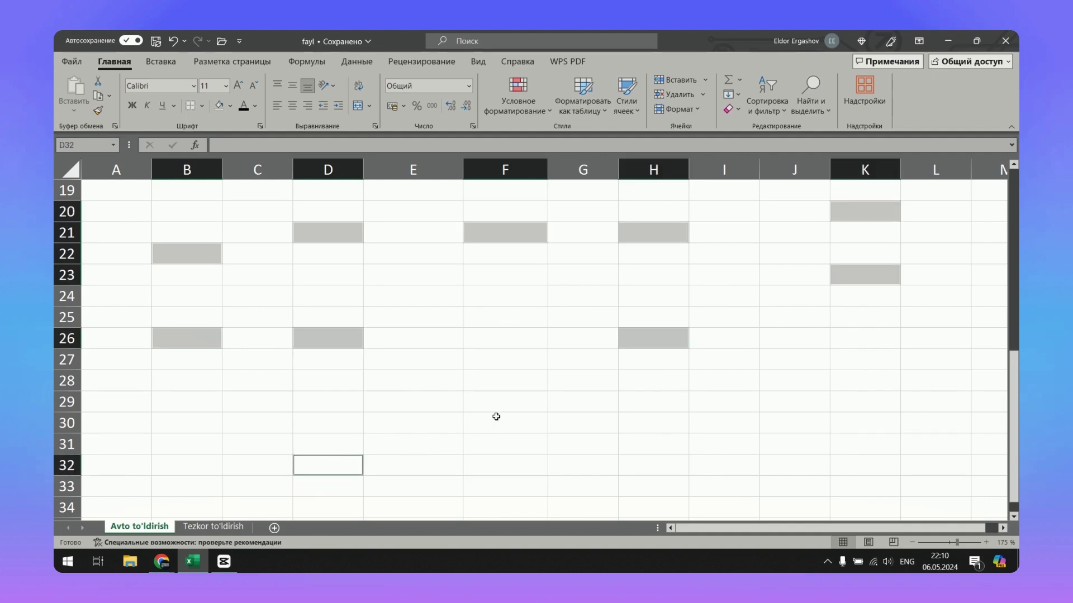
{"action": "left_click", "coordinate": [502, 407], "text": "ctrl"}
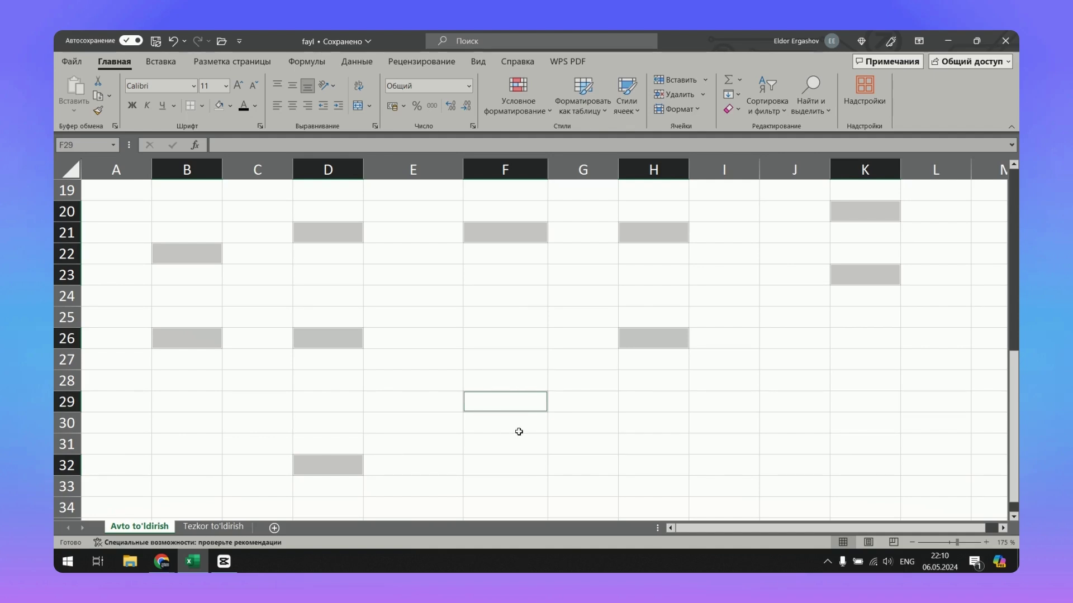
Enter ma'lumot into all eleven selected cells at once, then verify F29
{"action": "type", "text": "ma'"}
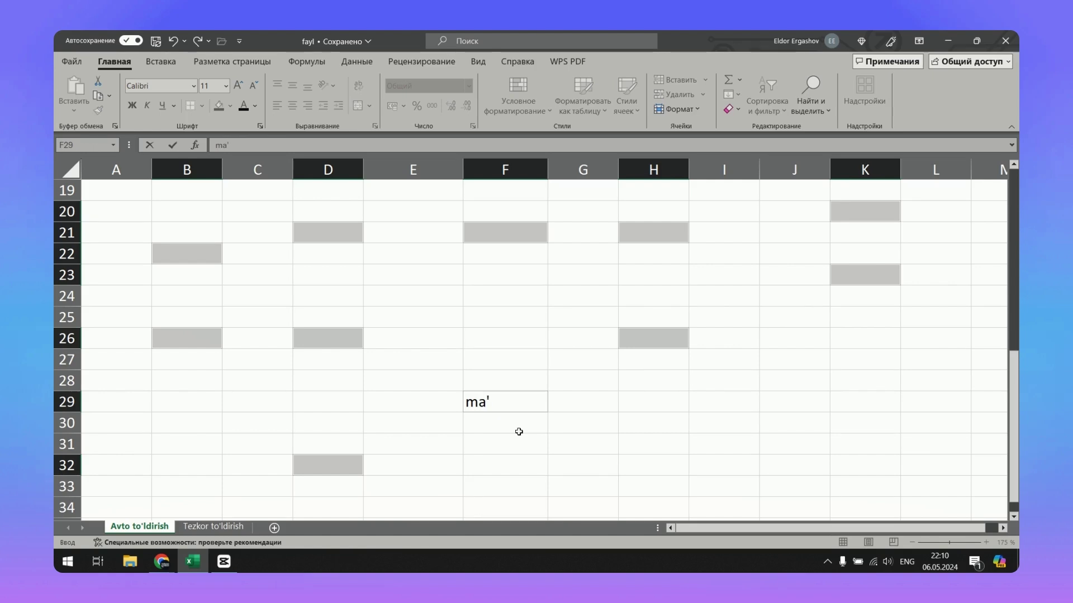
{"action": "type", "text": "lumot"}
{"action": "key", "text": "ctrl+Return"}
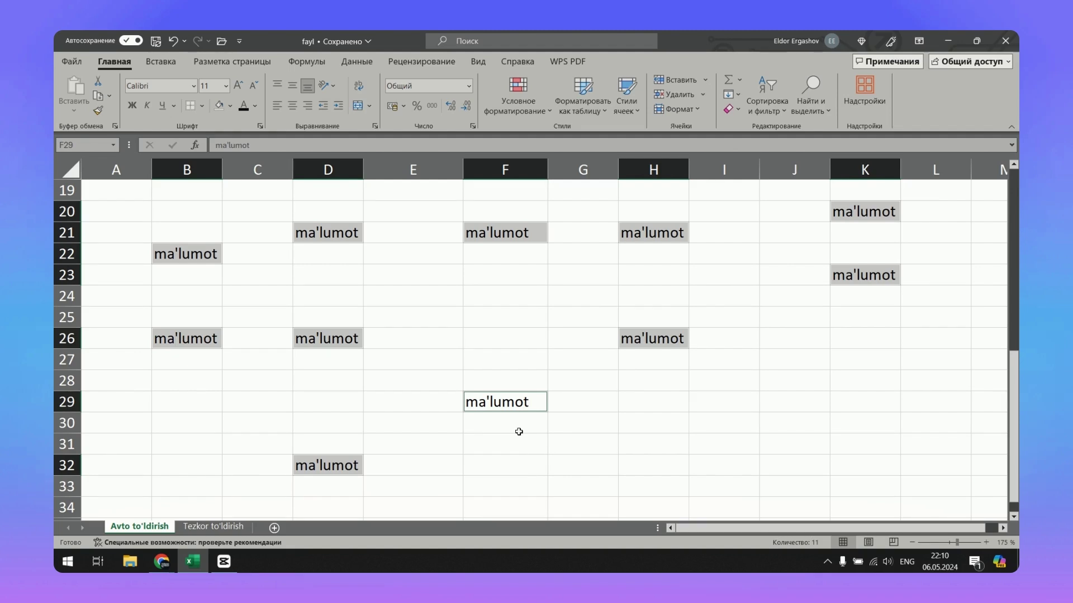
{"action": "left_click", "coordinate": [195, 268]}
{"action": "left_click", "coordinate": [492, 403]}
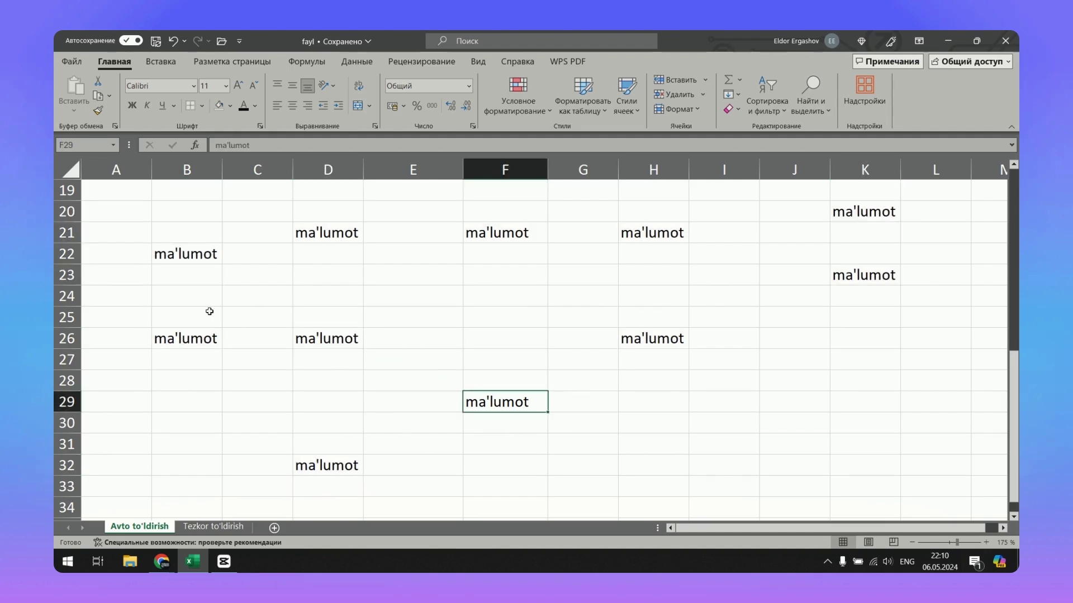